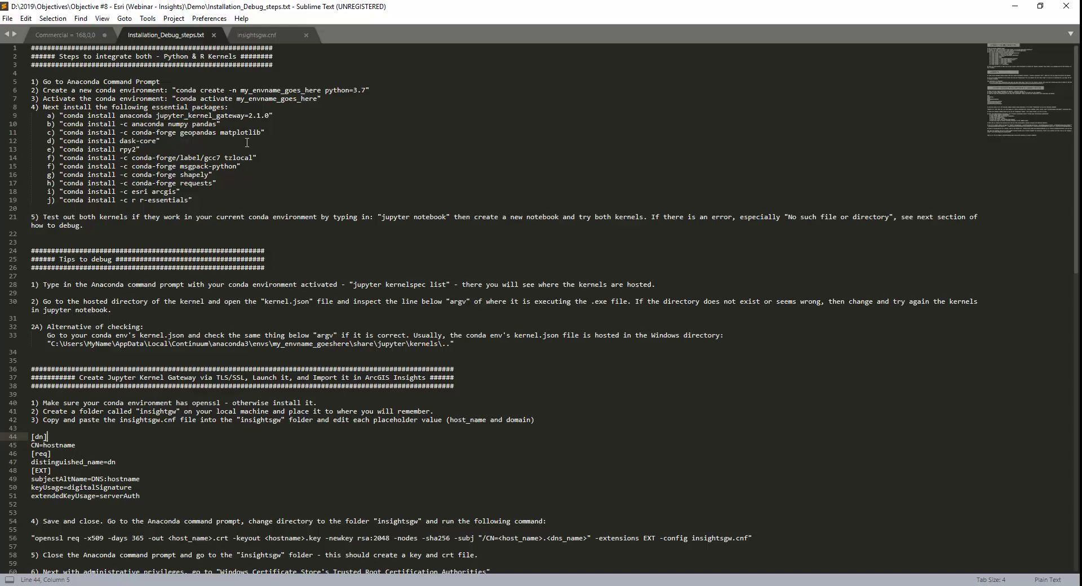
# - After reviewing Installation_Debug_steps.txt, open the Start menu to reach the installed apps list
pyautogui.press('super')
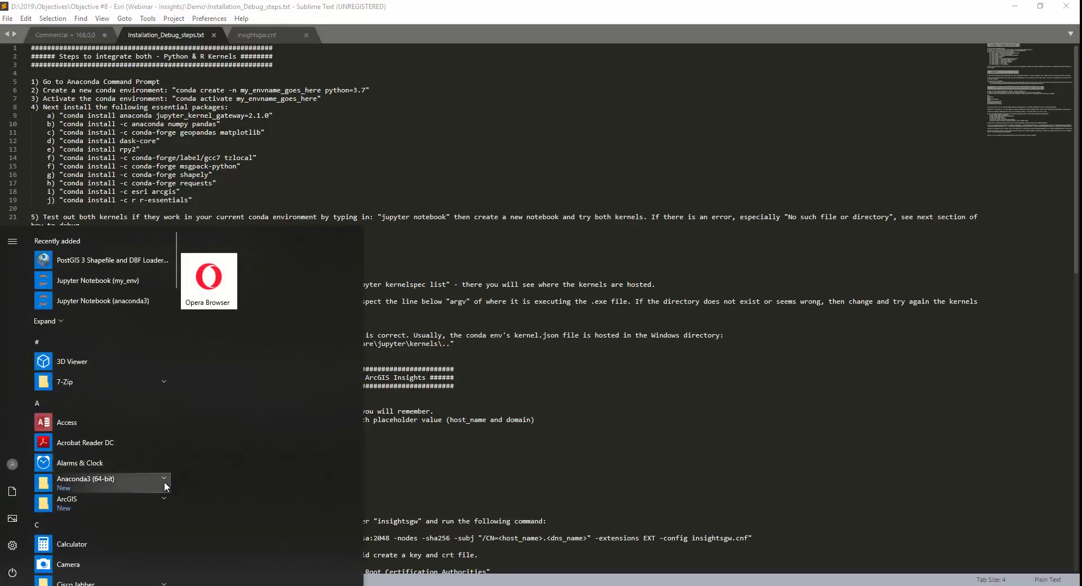
# - Launch Anaconda Prompt from the Anaconda3 (64-bit) group with administrator rights
pyautogui.click(164, 481)
pyautogui.scroll(-2, 138, 464)
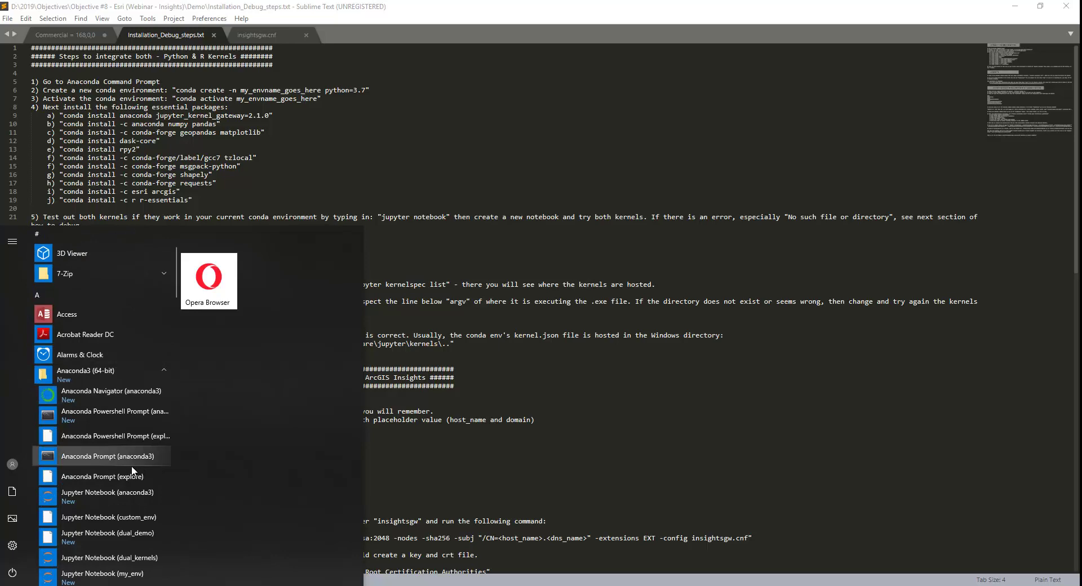
pyautogui.rightClick(99, 458)
pyautogui.moveTo(159, 492)
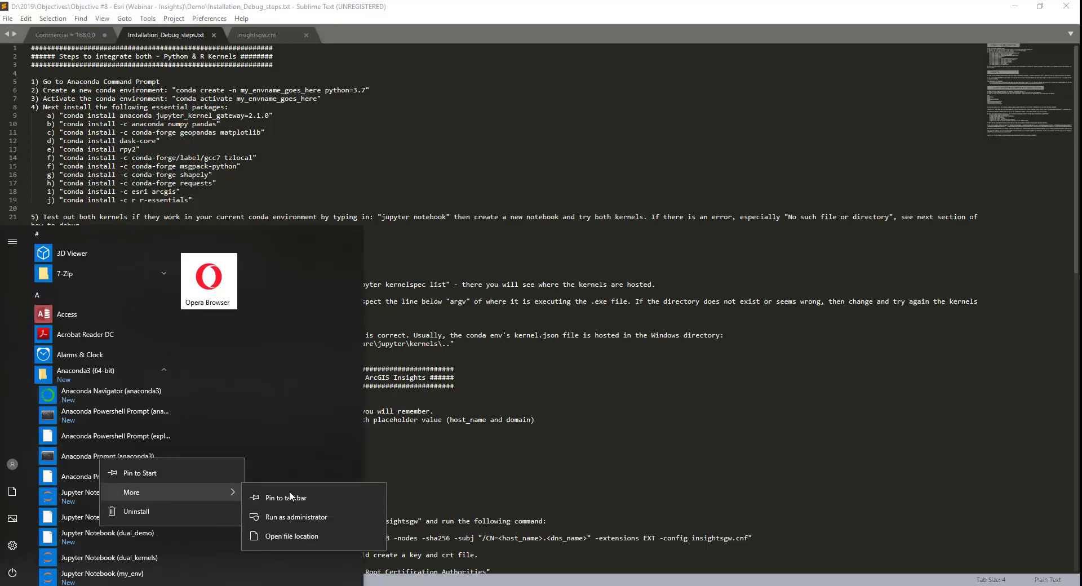
pyautogui.click(317, 516)
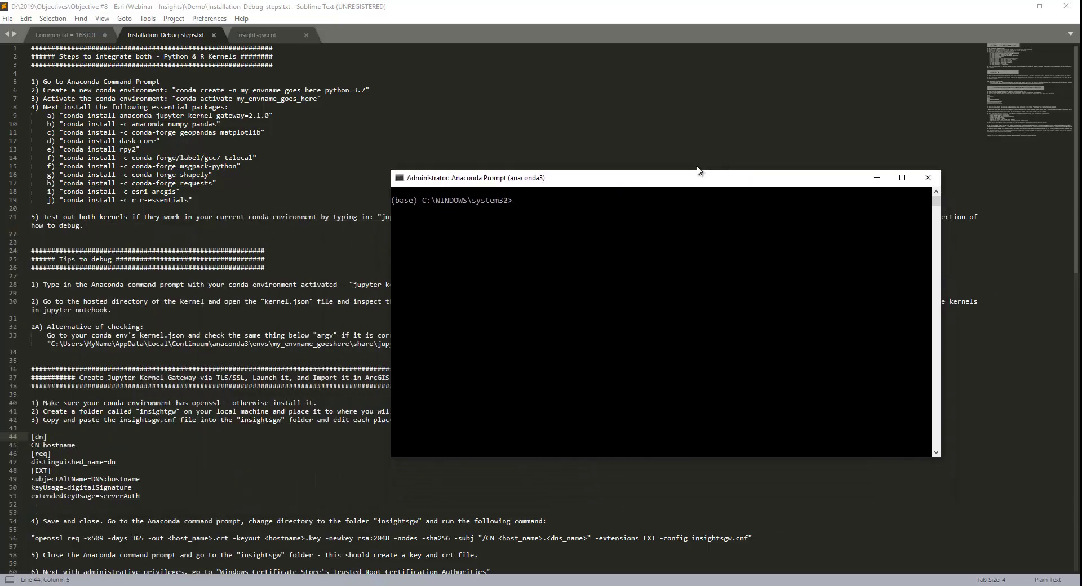
# - List the existing conda environments with conda info --envs
pyautogui.moveTo(699, 170); pyautogui.dragTo(684, 145)
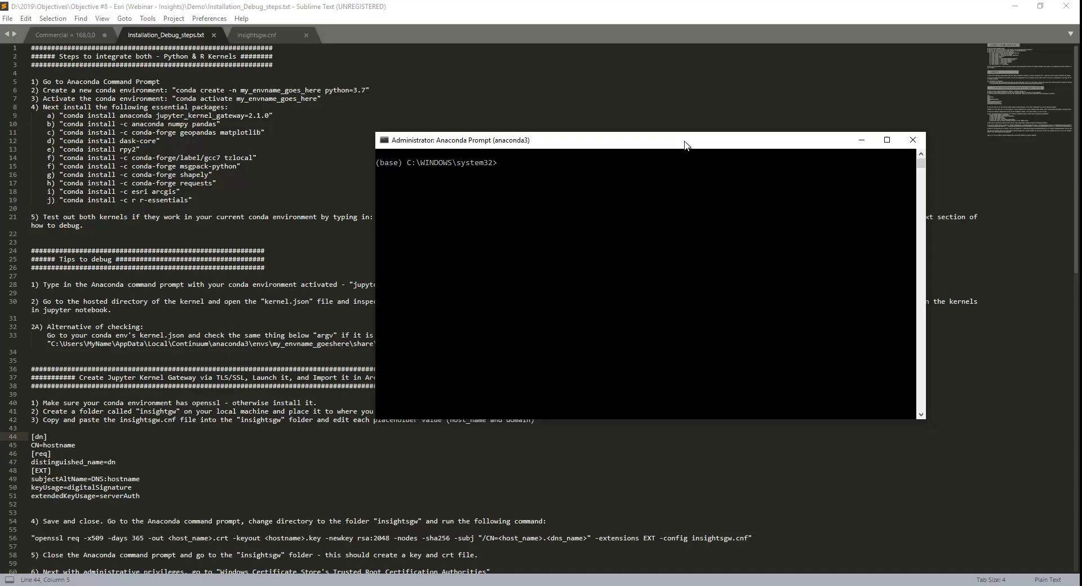
pyautogui.write('conda info --envs')
pyautogui.press('Return')
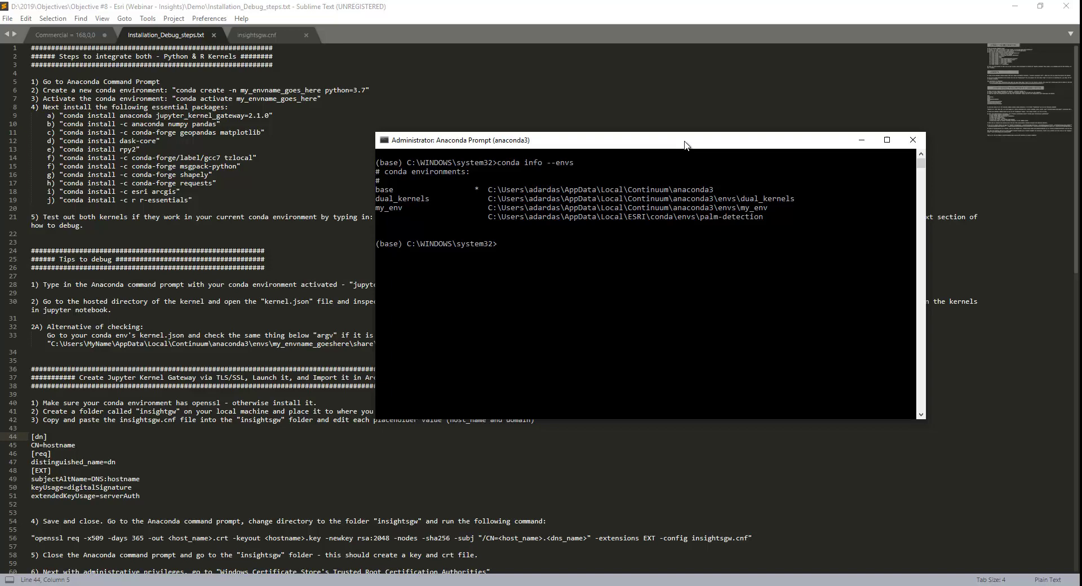
# - Discard the drafted conda create and clone commands, then run activate dual_kernels
pyautogui.write('conda create -n dual_kernels python')
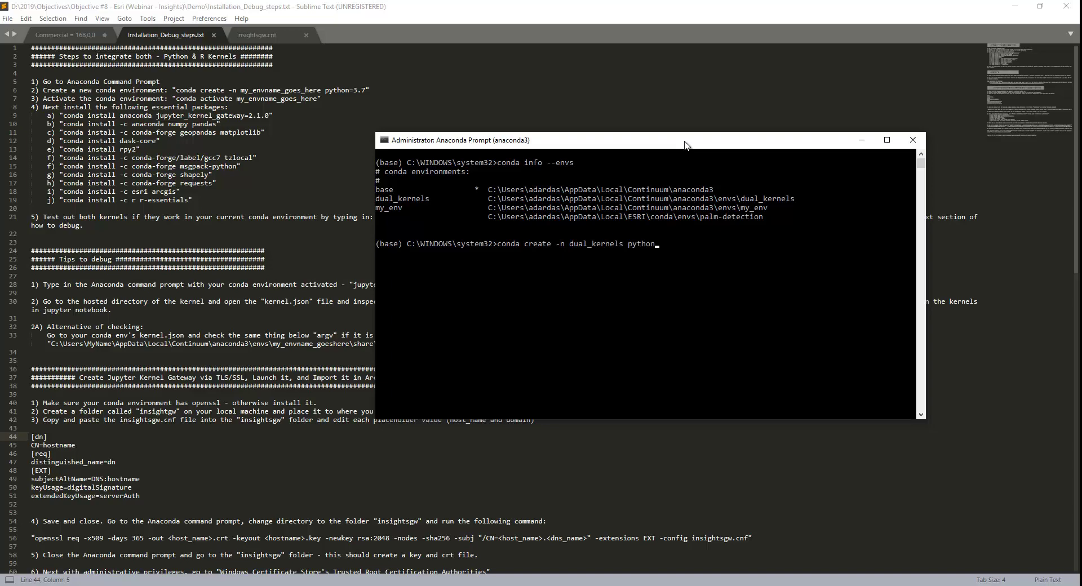
pyautogui.write('=3.7')
pyautogui.press('BackSpace')
pyautogui.press('BackSpace')
pyautogui.press('BackSpace')
pyautogui.press('BackSpace')
pyautogui.press('BackSpace')
pyautogui.press('BackSpace')
pyautogui.press('BackSpace')
pyautogui.press('BackSpace')
pyautogui.press('BackSpace')
pyautogui.press('BackSpace')
pyautogui.press('BackSpace')
pyautogui.press('BackSpace')
pyautogui.press('BackSpace')
pyautogui.press('BackSpace')
pyautogui.press('BackSpace')
pyautogui.press('BackSpace')
pyautogui.press('BackSpace')
pyautogui.press('BackSpace')
pyautogui.press('BackSpace')
pyautogui.press('BackSpace')
pyautogui.press('BackSpace')
pyautogui.press('BackSpace')
pyautogui.press('BackSpace')
pyautogui.press('BackSpace')
pyautogui.press('BackSpace')
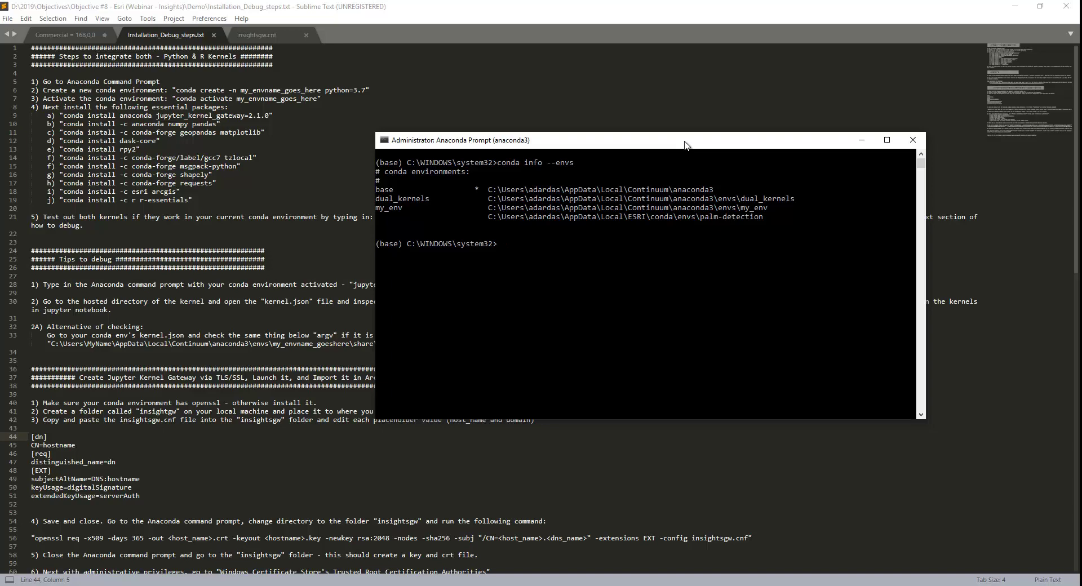
pyautogui.write('conda create -name dual_kernels --clone')
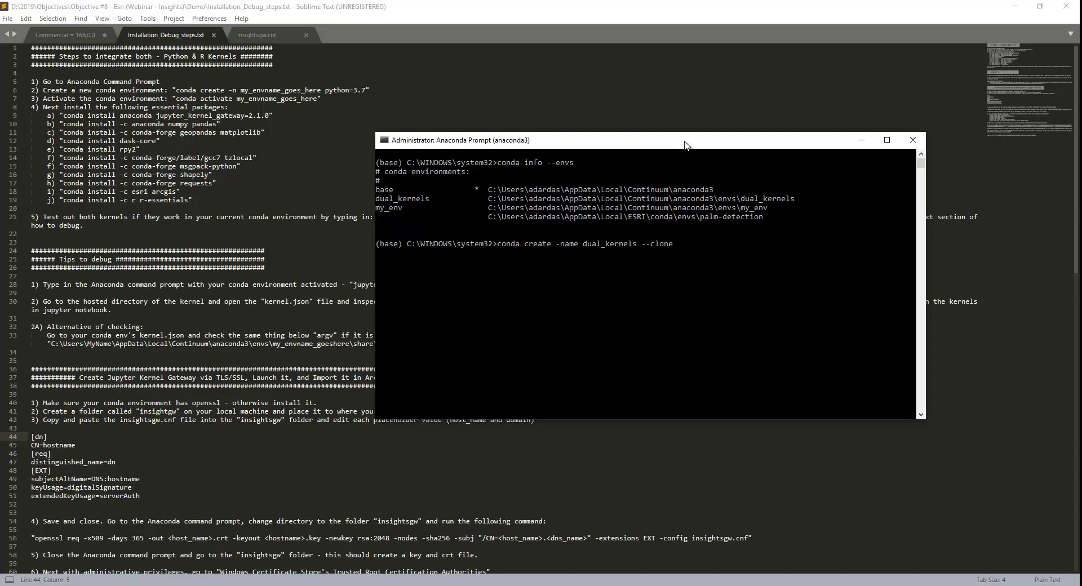
pyautogui.write('my_env')
pyautogui.press('Escape')
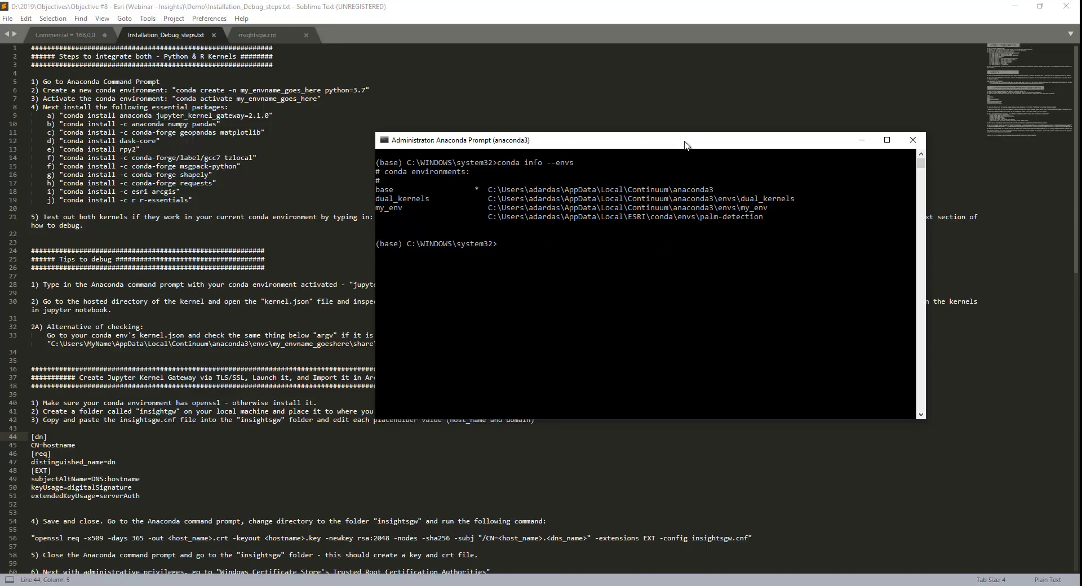
pyautogui.write('activate dual_kernels')
pyautogui.press('Return')
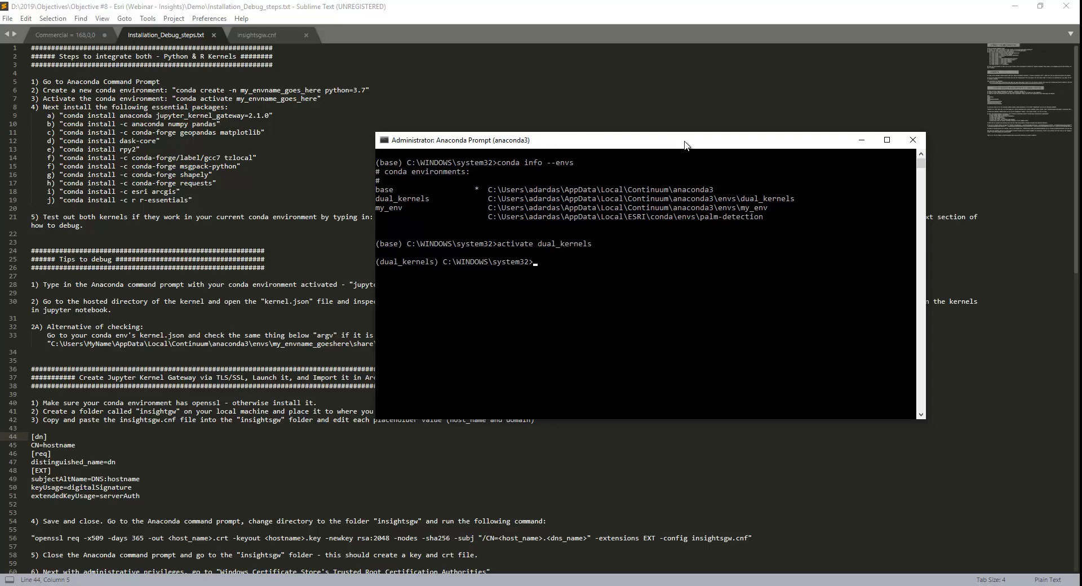
# - Highlight the conda install commands on lines 9–19 of Installation_Debug_steps.txt for review
pyautogui.click(101, 141)
pyautogui.moveTo(199, 199); pyautogui.dragTo(29, 113)
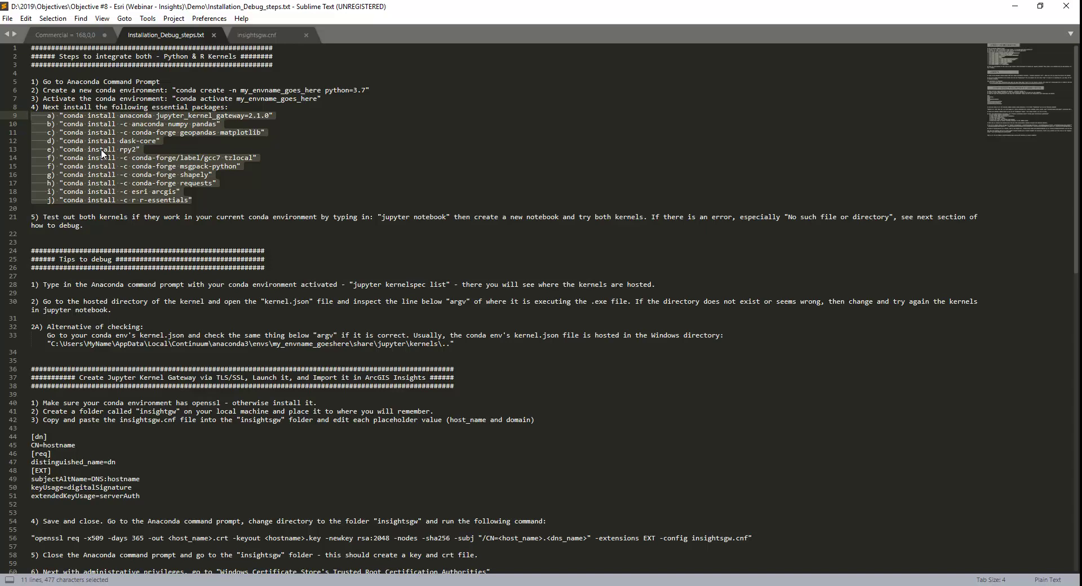
pyautogui.click(184, 191)
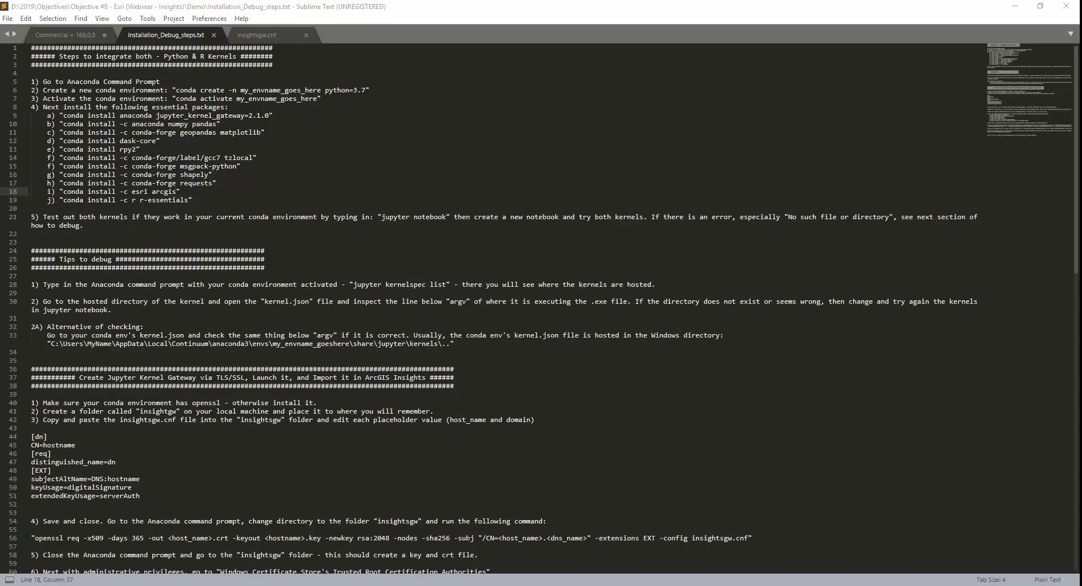
# - Change into the pasted Demo folder path on drive D and run jupyter notebook
pyautogui.click(539, 353)
pyautogui.write('cd')
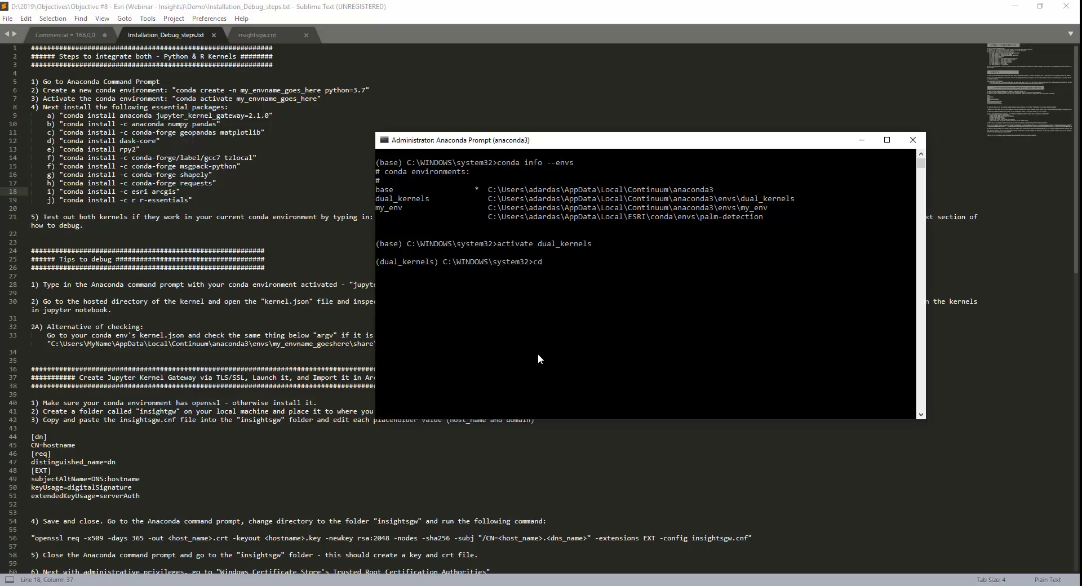
pyautogui.write('D:\\2019\\Objectives\\Objective #8 - Esri (Webinar - Insights)\\Demo')
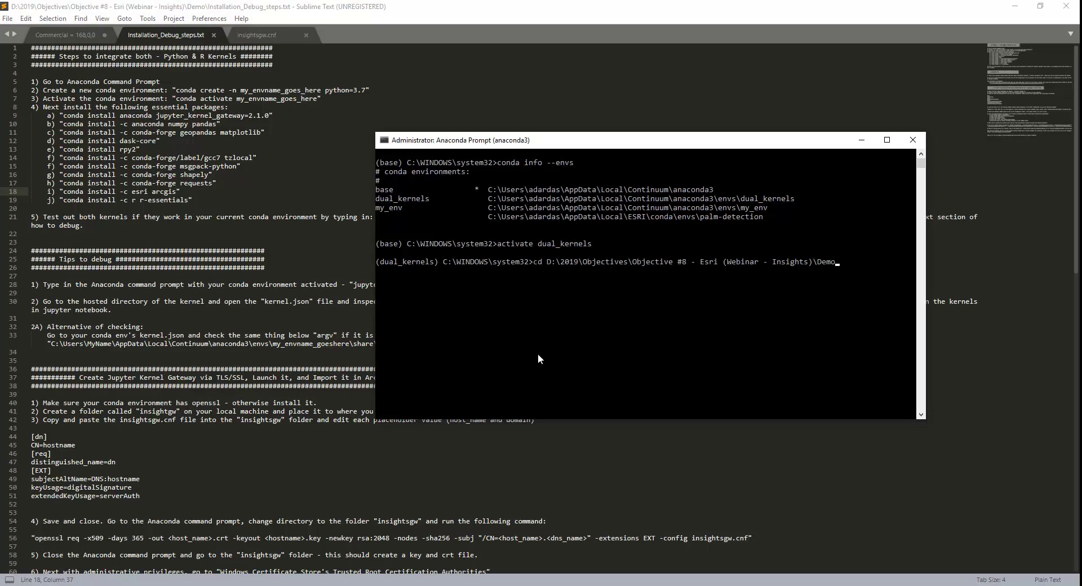
pyautogui.press('Return')
pyautogui.write('DOWS\\system32>D:')
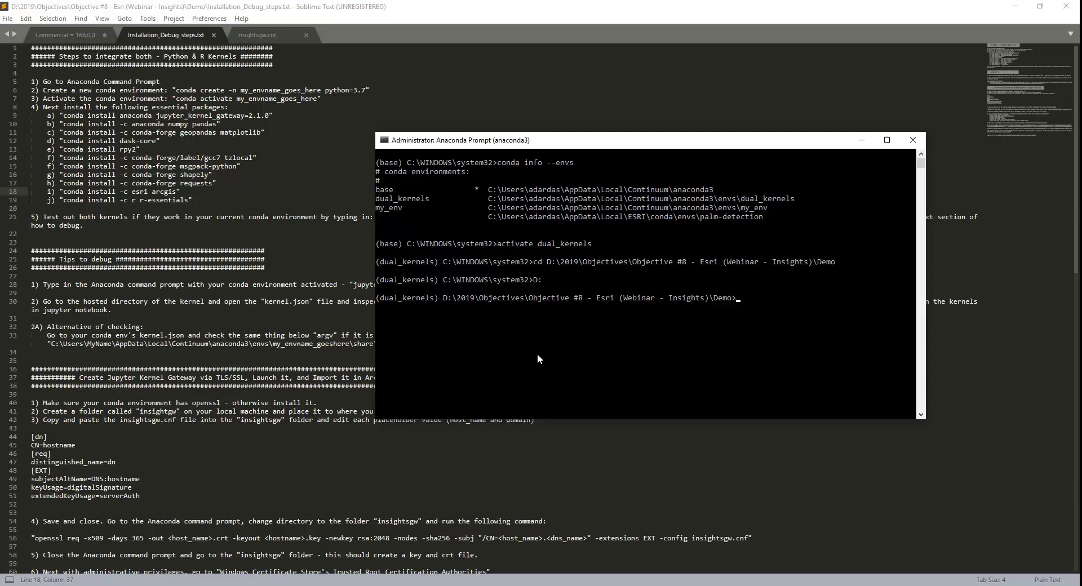
pyautogui.write('upyter notebook')
pyautogui.press('Return')
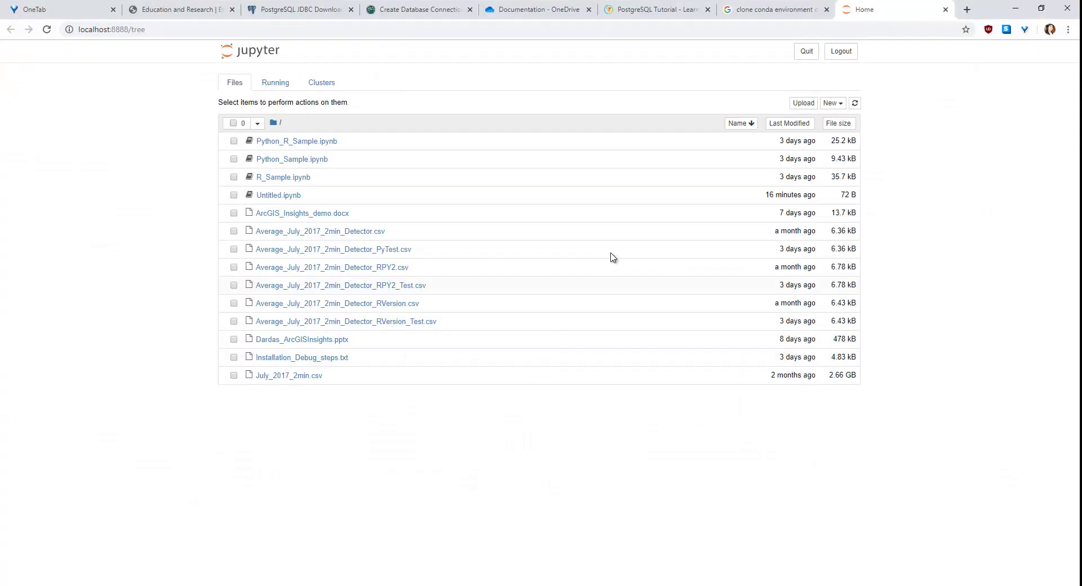
# - Create the Untitled1 notebook, change its kernel from Python 3 to R, and return to Home
pyautogui.click(840, 109)
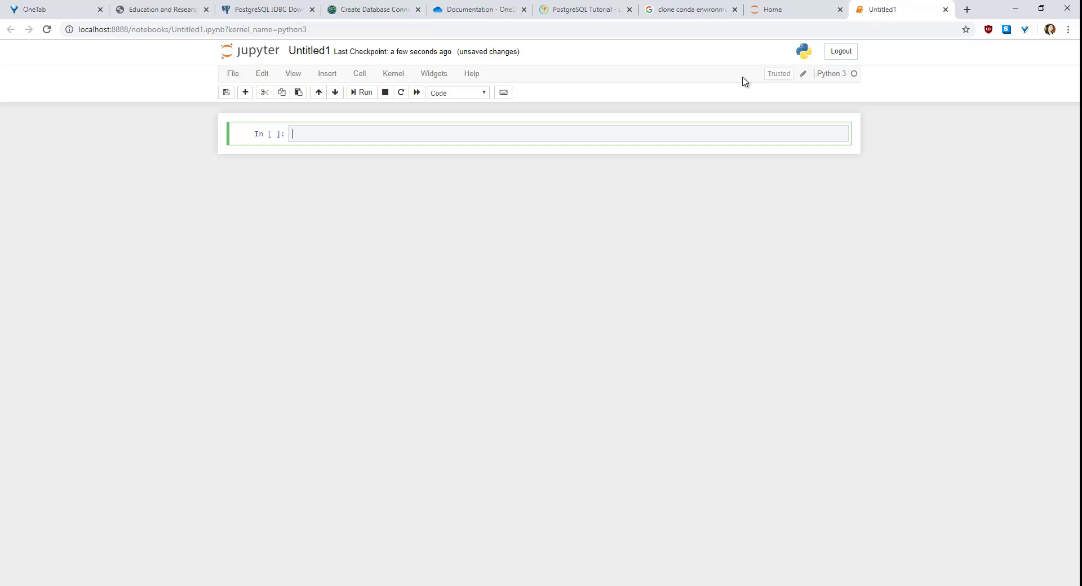
pyautogui.click(392, 74)
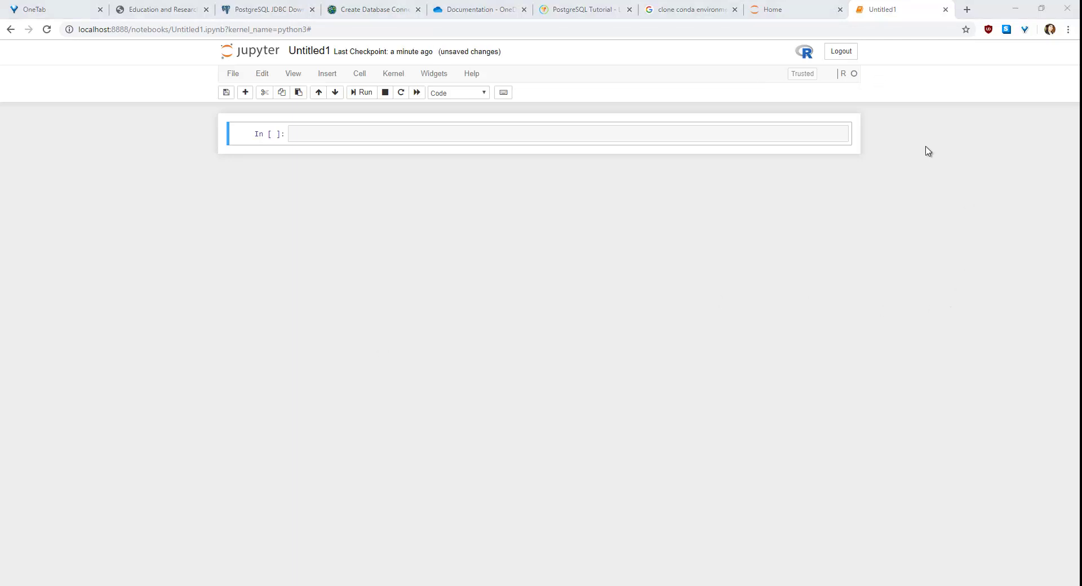
pyautogui.click(797, 12)
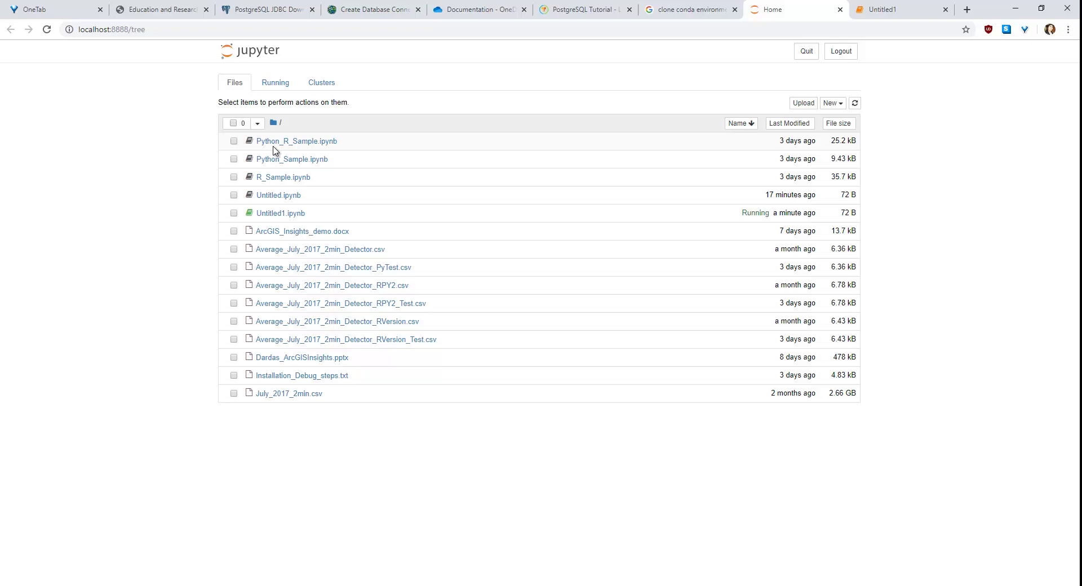
# - Open the R_Sample, Python_Sample and Python_R_Sample notebooks in separate tabs
pyautogui.click(269, 178)
pyautogui.click(710, 9)
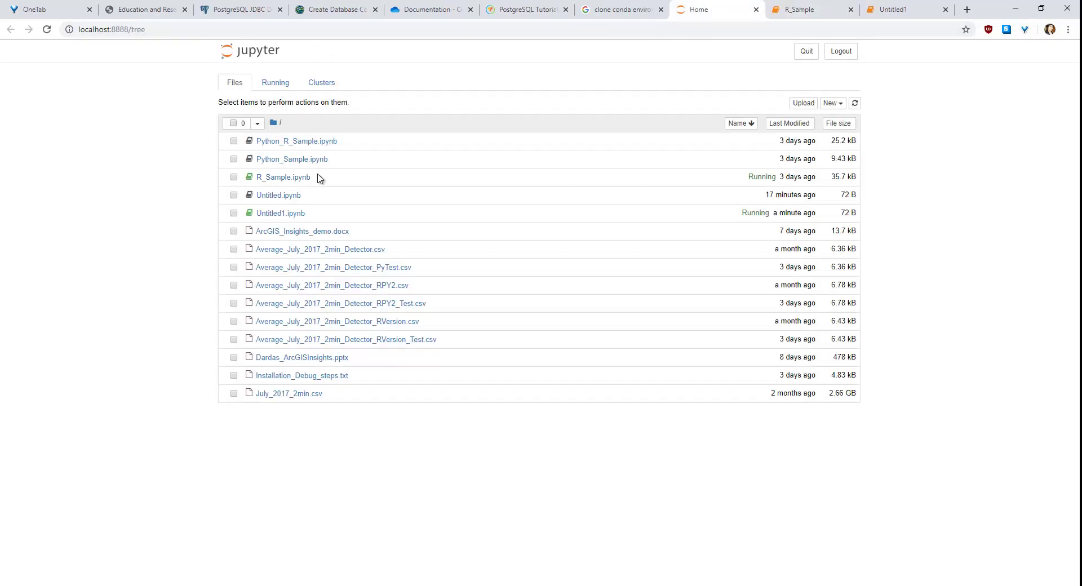
pyautogui.click(268, 160)
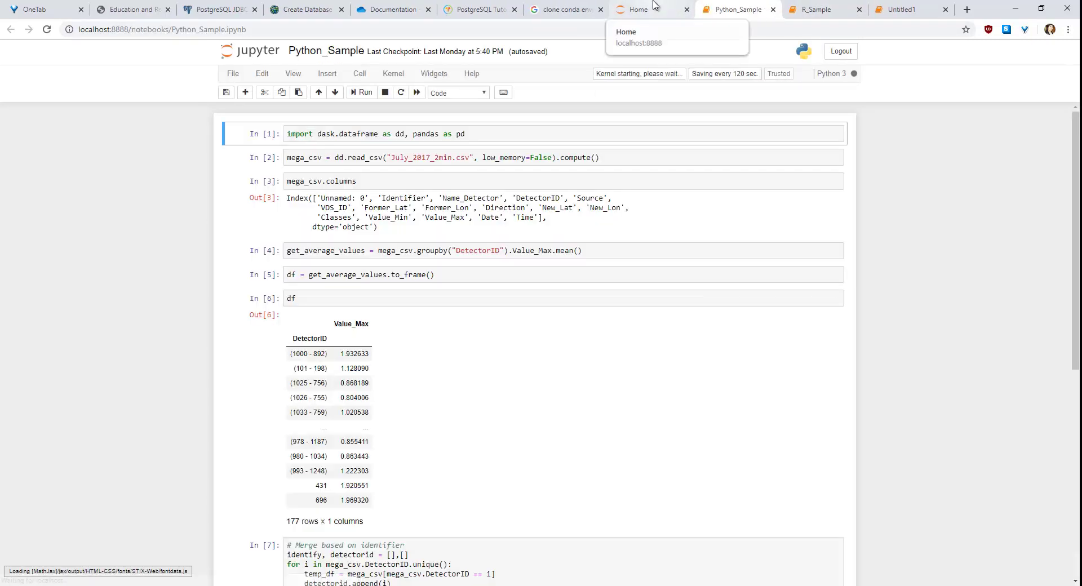
pyautogui.click(642, 9)
pyautogui.click(294, 144)
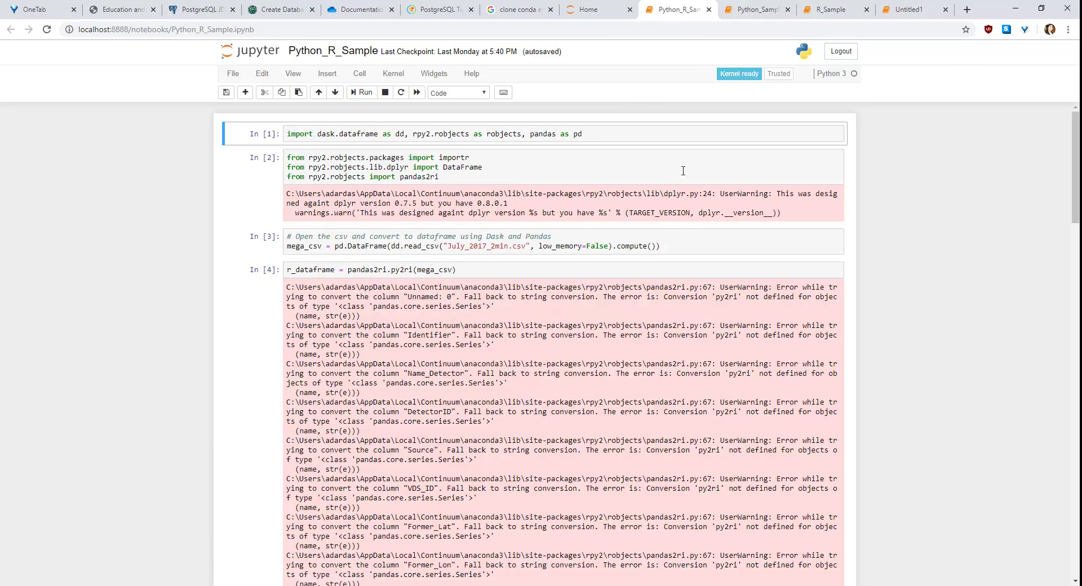
# - Restart & Run All in Python_Sample to regenerate the 177-row merged_df
pyautogui.click(765, 10)
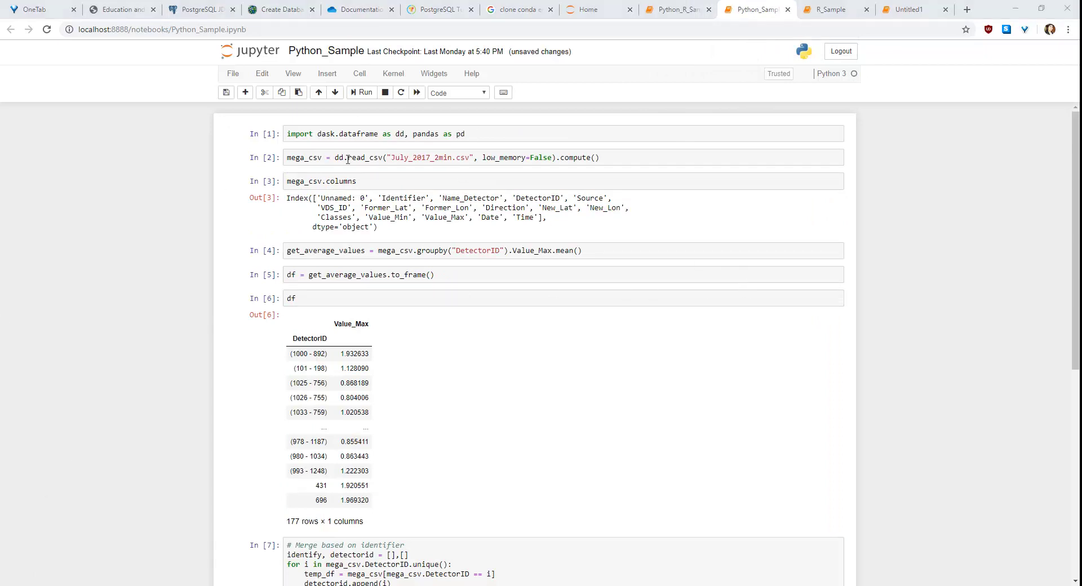
pyautogui.click(393, 73)
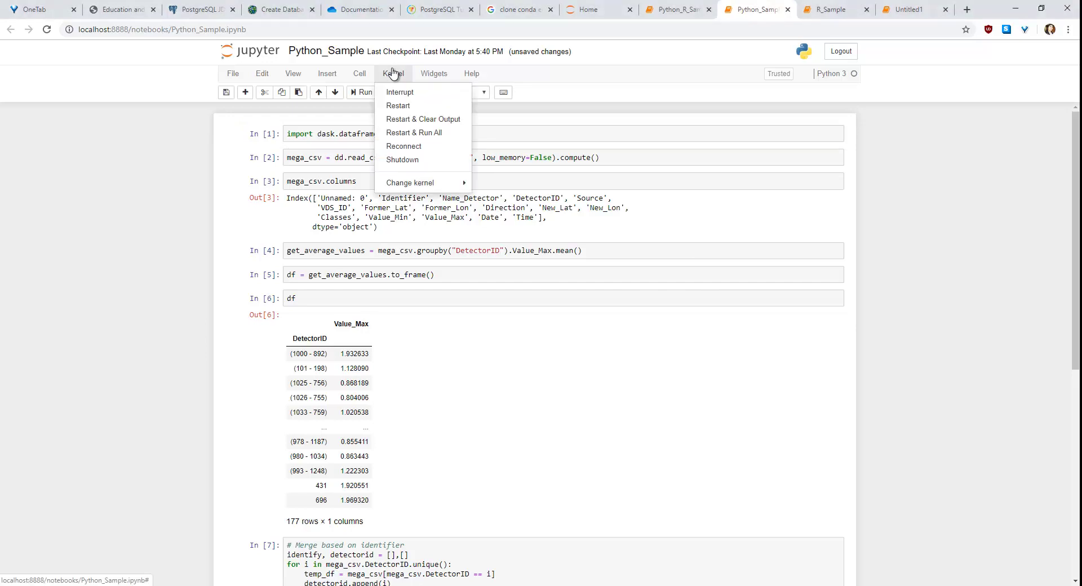
pyautogui.click(428, 133)
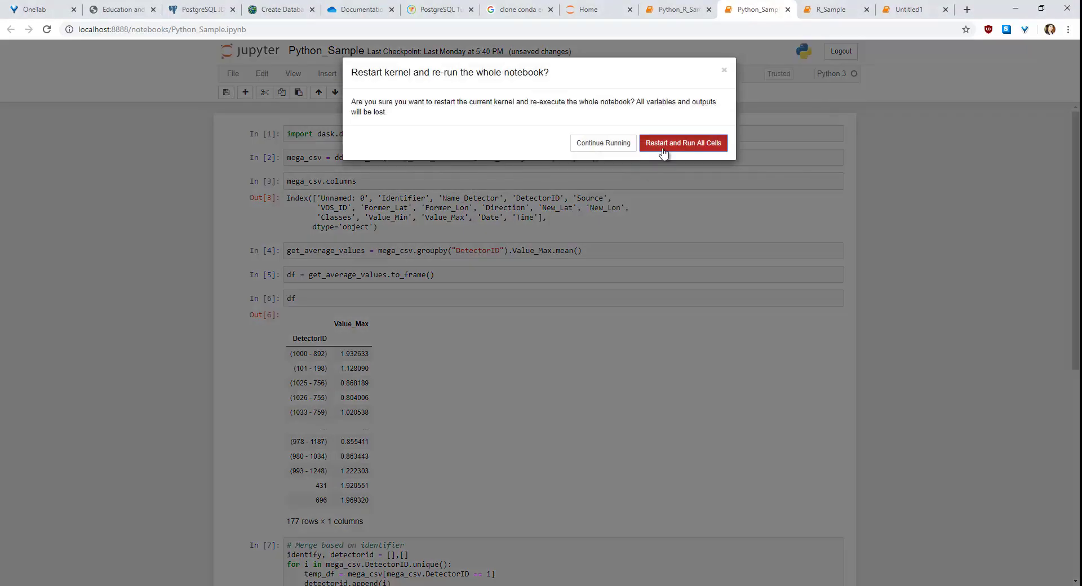
pyautogui.click(663, 149)
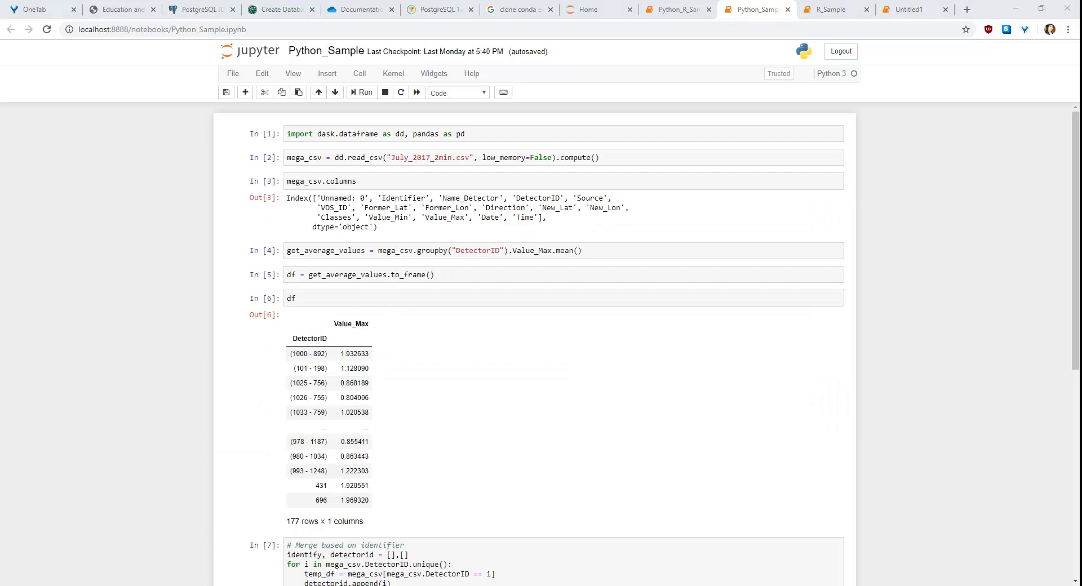
pyautogui.scroll(-7, 441, 360)
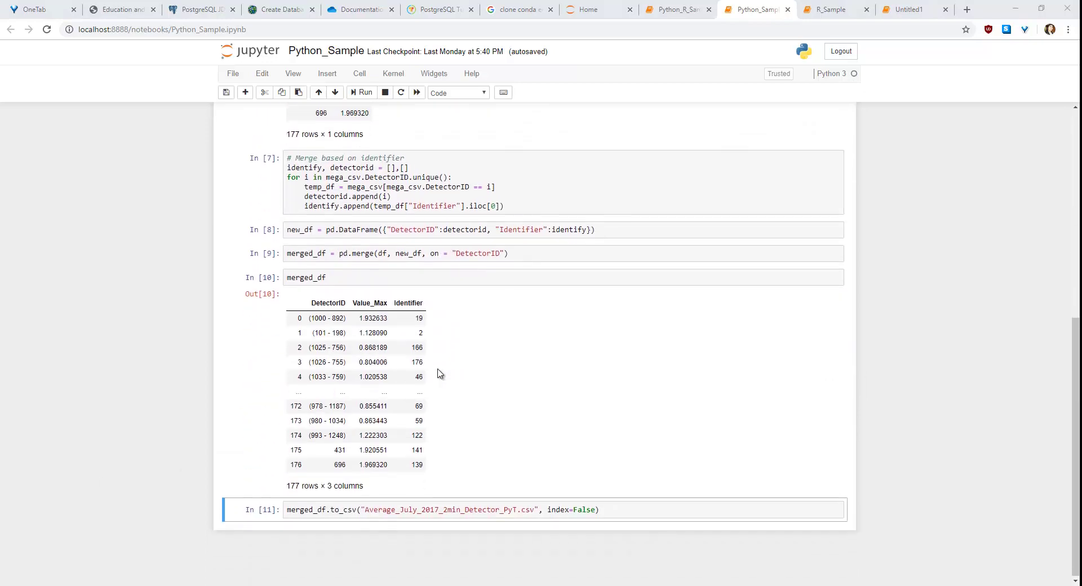
pyautogui.scroll(7, 441, 374)
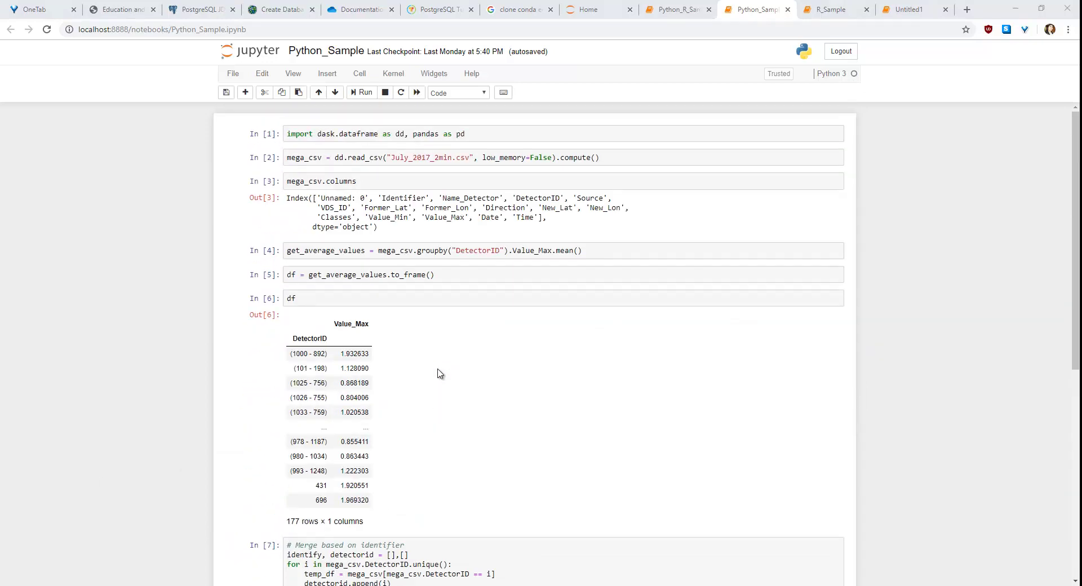
# - Restart the R_Sample kernel and re-run all its cells
pyautogui.click(824, 11)
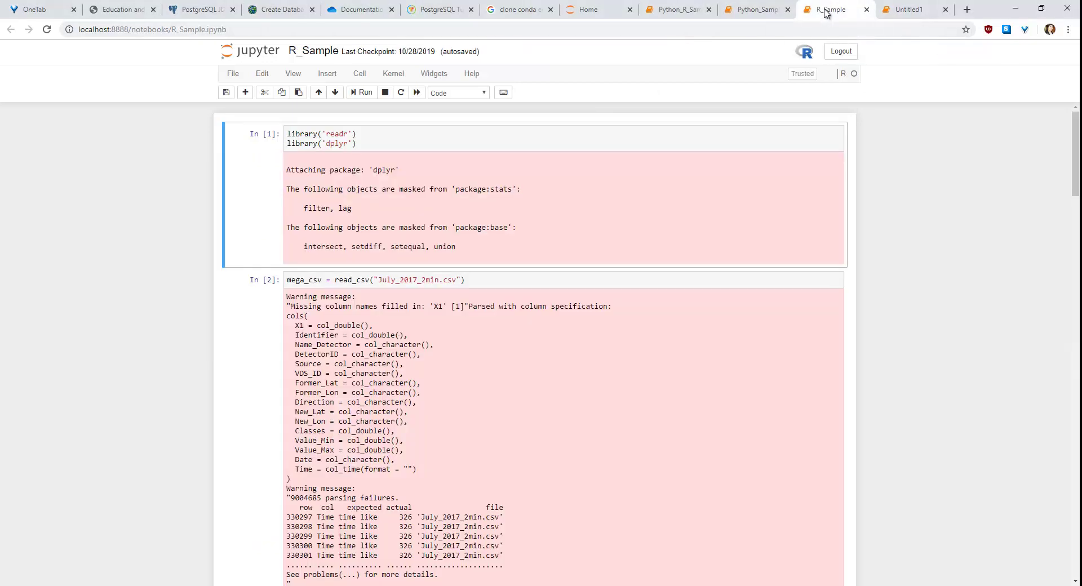
pyautogui.click(393, 74)
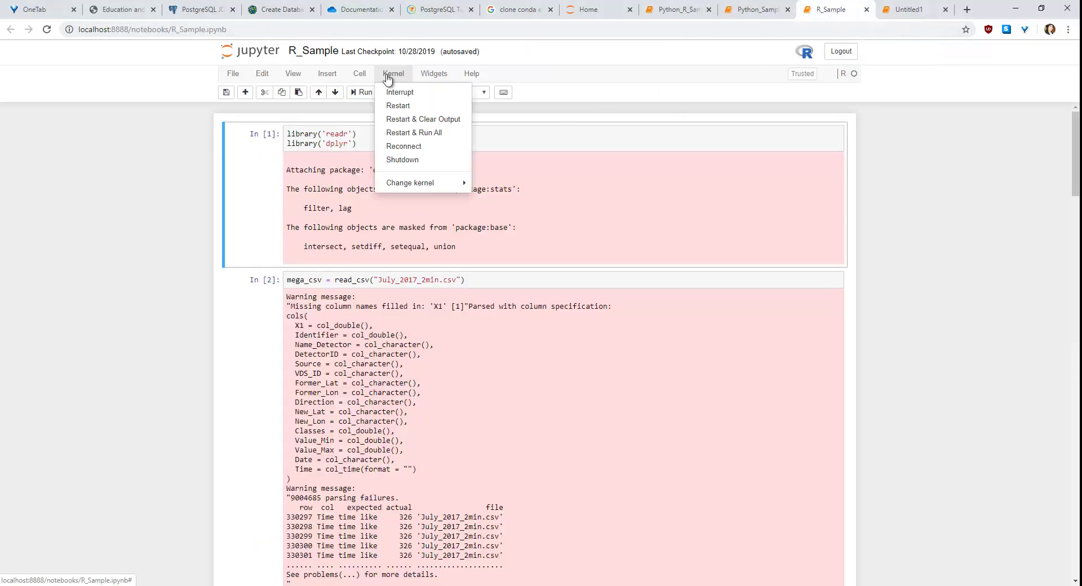
pyautogui.click(437, 133)
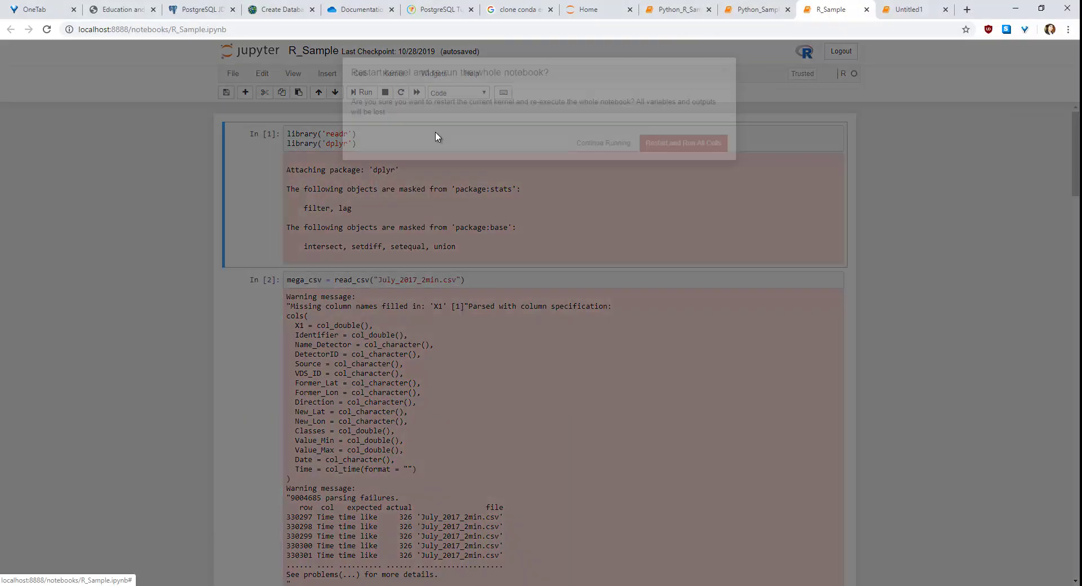
pyautogui.click(669, 145)
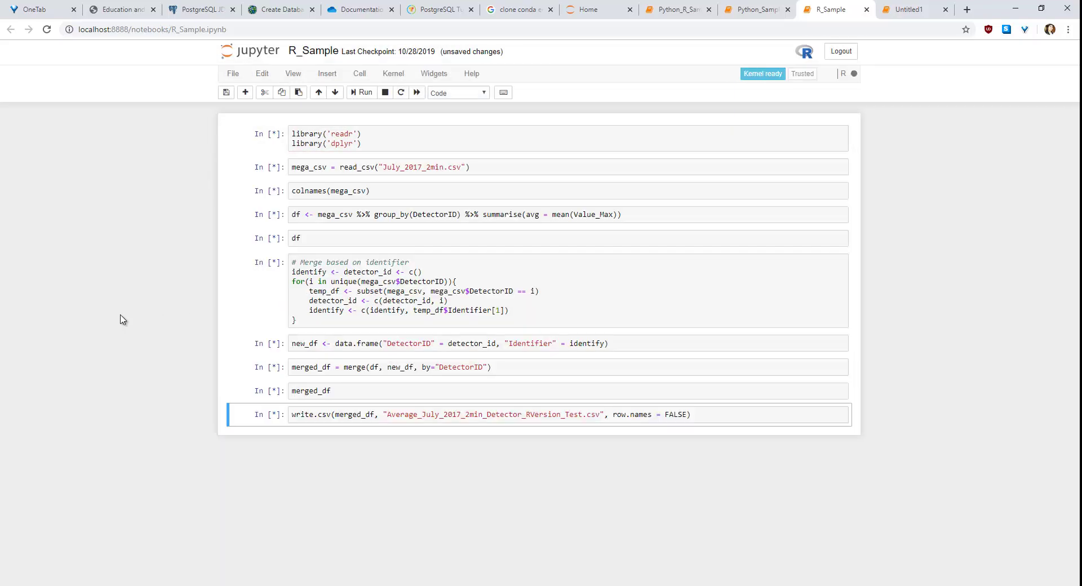
pyautogui.scroll(-7, 228, 348)
pyautogui.scroll(-20, 228, 348)
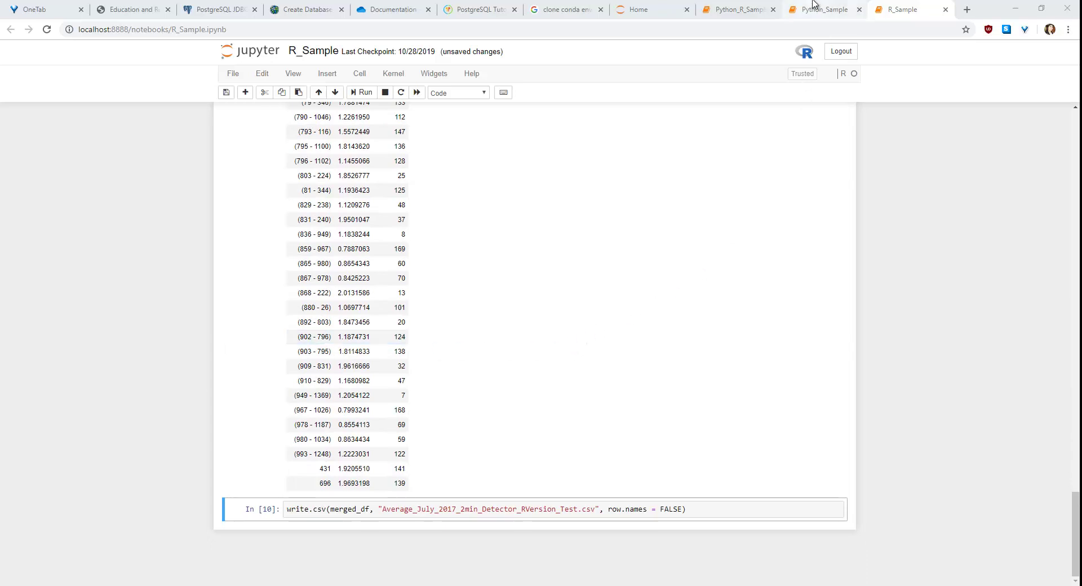
# - Restart & Run All in Python_R_Sample, producing Average_July_2017_2min_Detector_RPY2_Test.csv
pyautogui.click(744, 9)
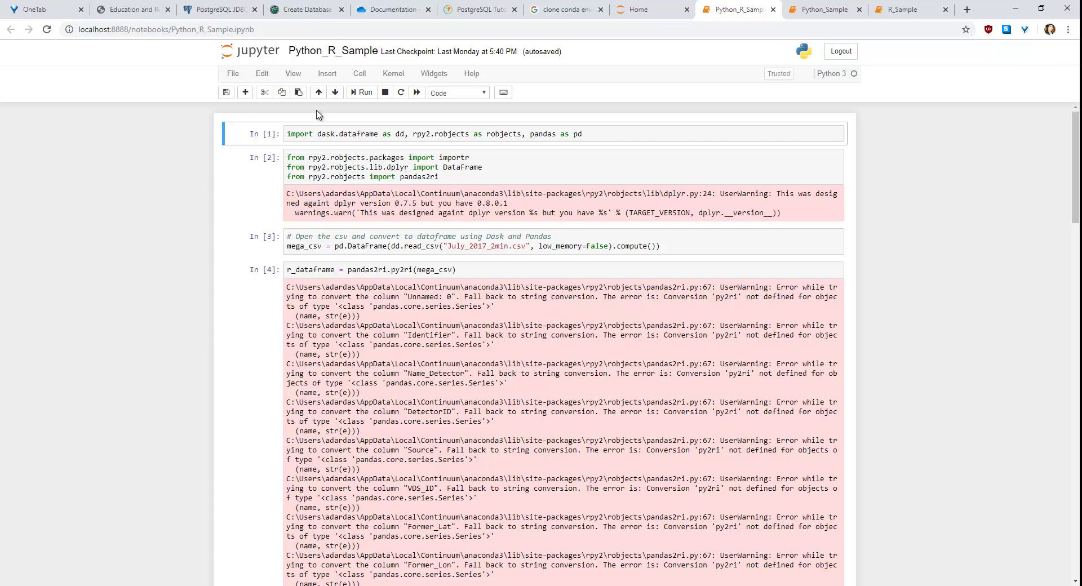
pyautogui.click(390, 76)
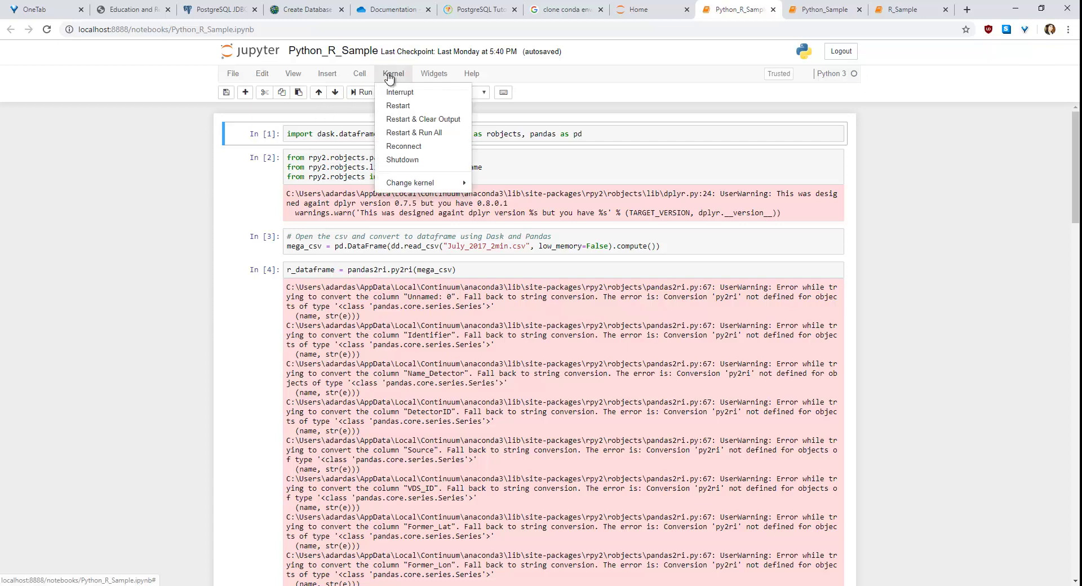
pyautogui.click(427, 135)
pyautogui.click(665, 149)
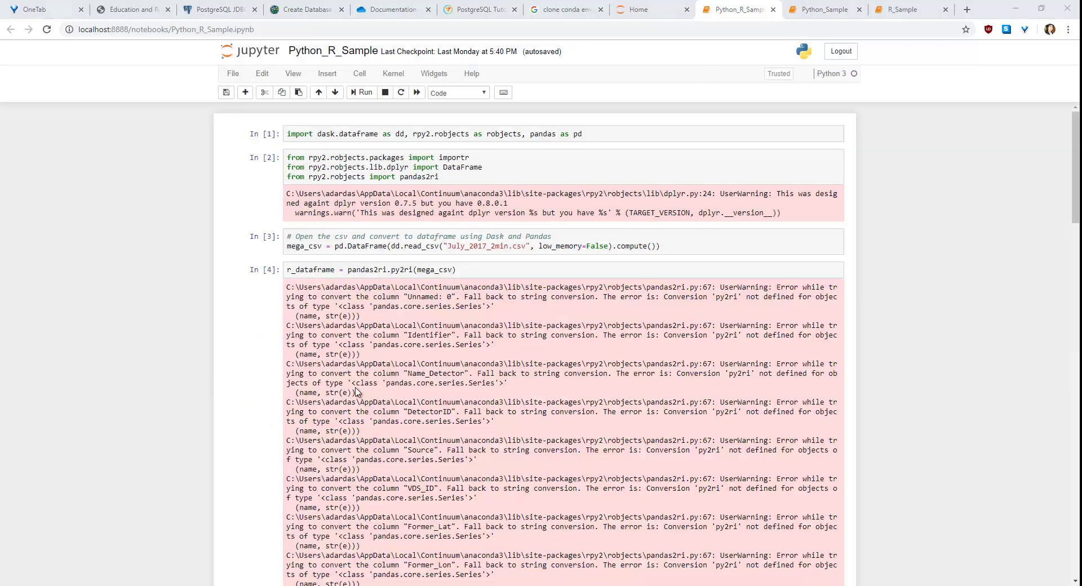
pyautogui.scroll(-8, 229, 339)
pyautogui.scroll(-15, 229, 339)
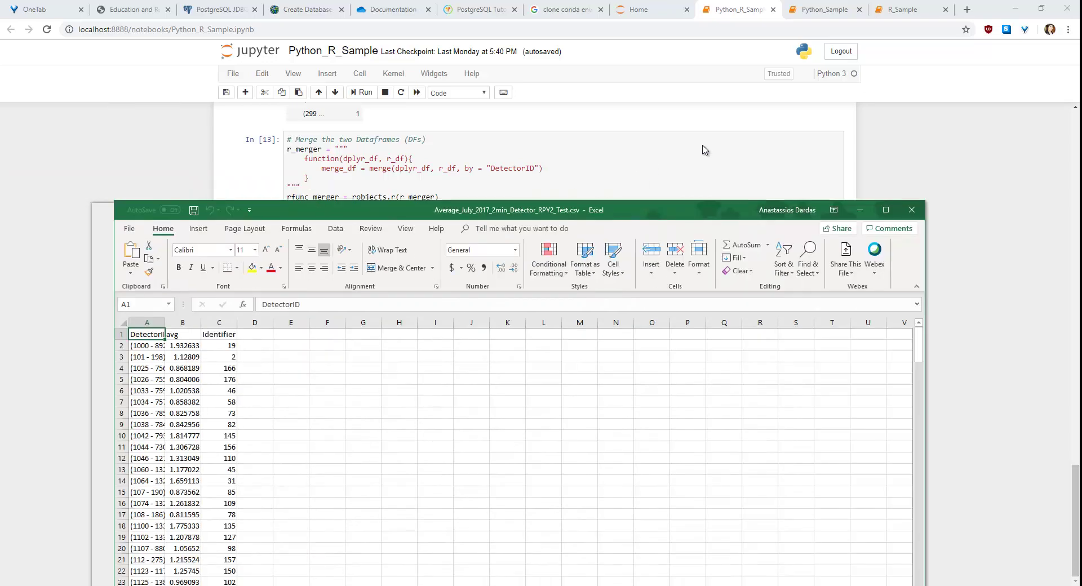
# - Snap the RPY2_Test results to the right half and the PyT results to the left
pyautogui.moveTo(516, 200); pyautogui.dragTo(651, 103)
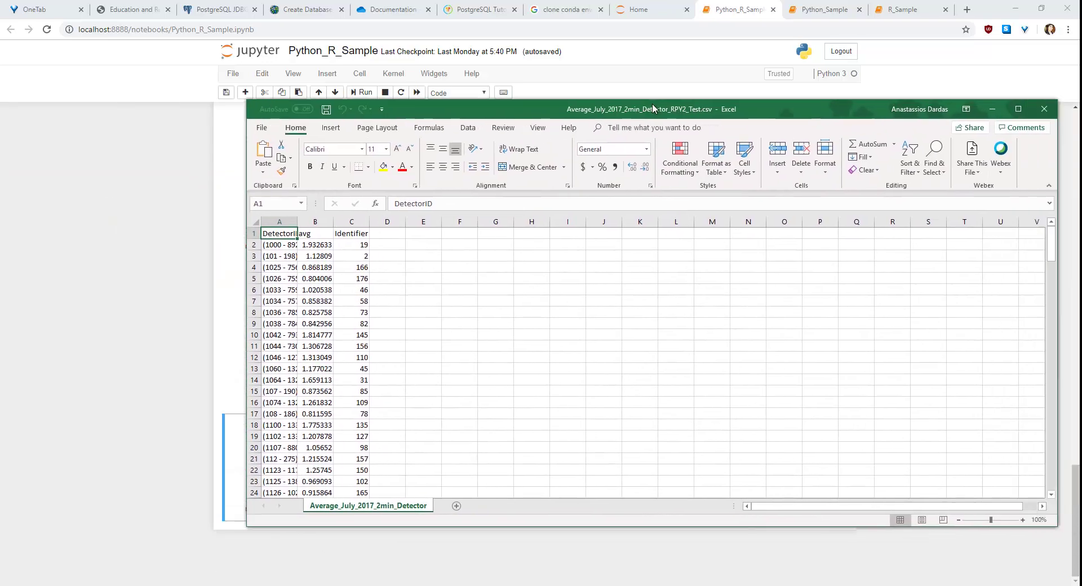
pyautogui.press('super+Right')
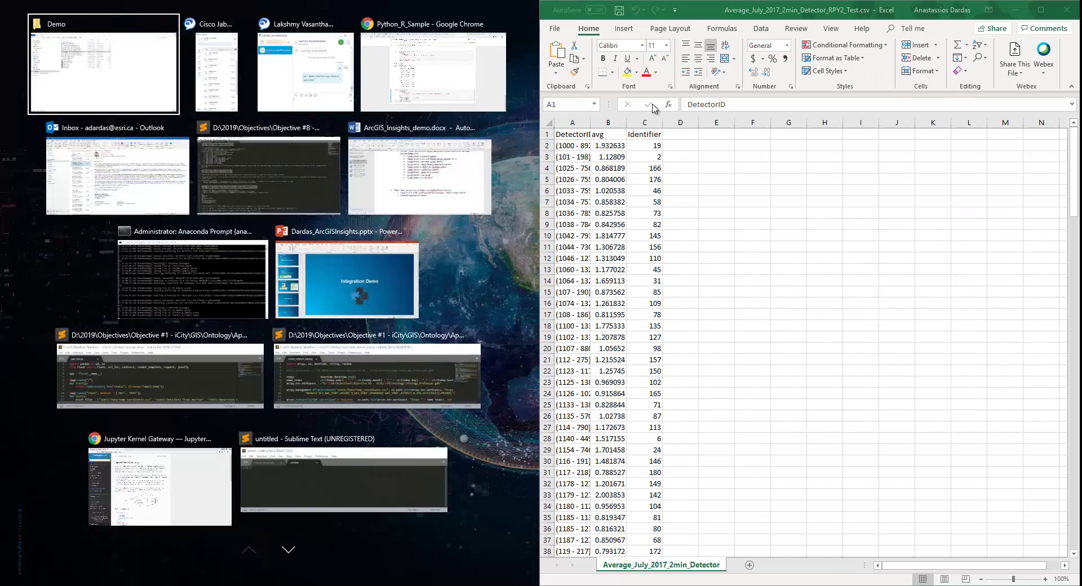
pyautogui.press('Escape')
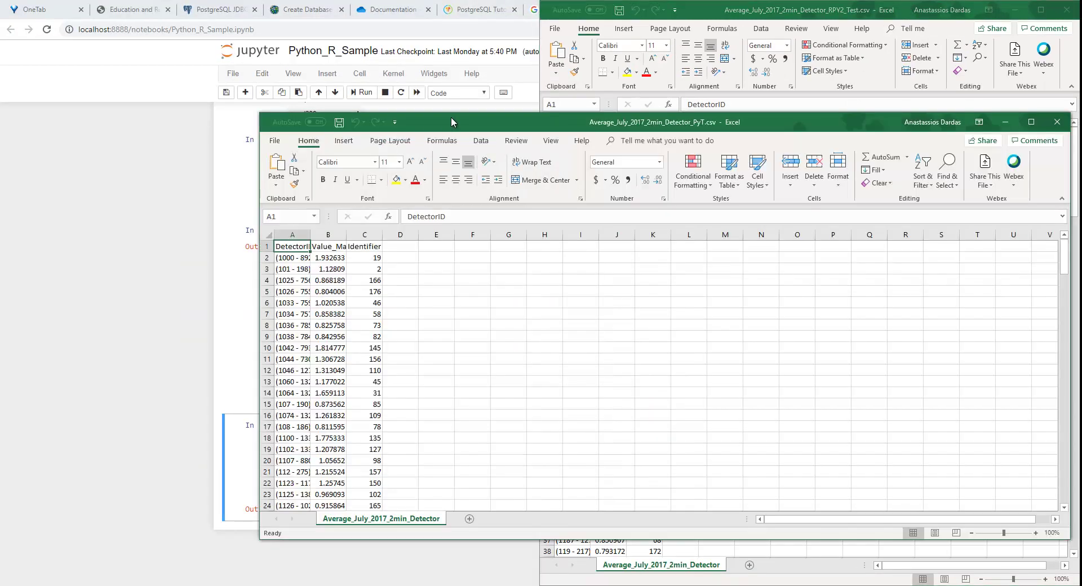
pyautogui.press('super+Left')
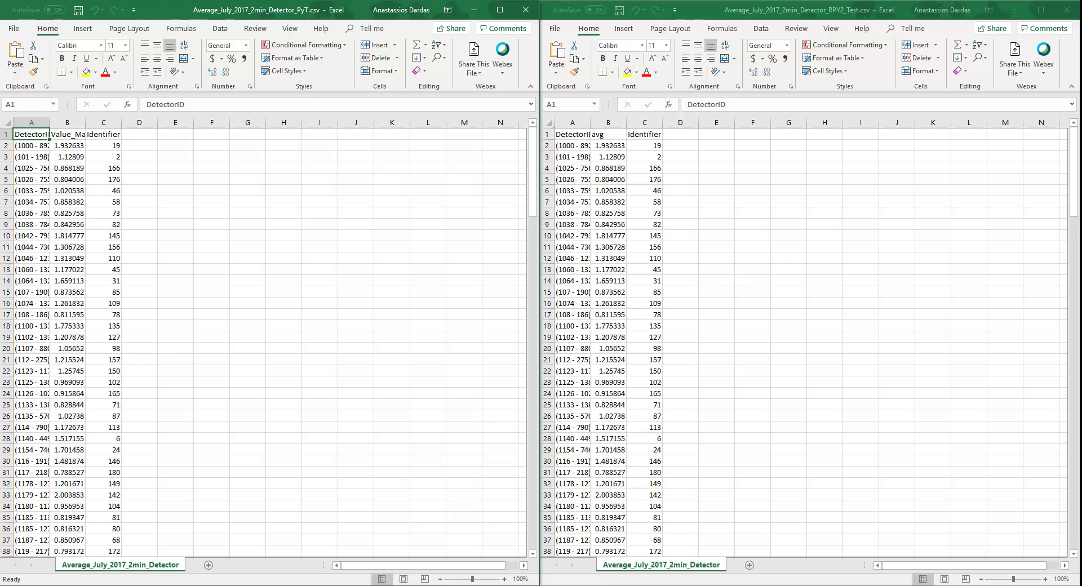
# - Place the RVersion_Test window at about half width over the other two
pyautogui.moveTo(366, 113); pyautogui.dragTo(741, 120)
pyautogui.moveTo(1016, 225); pyautogui.dragTo(426, 236)
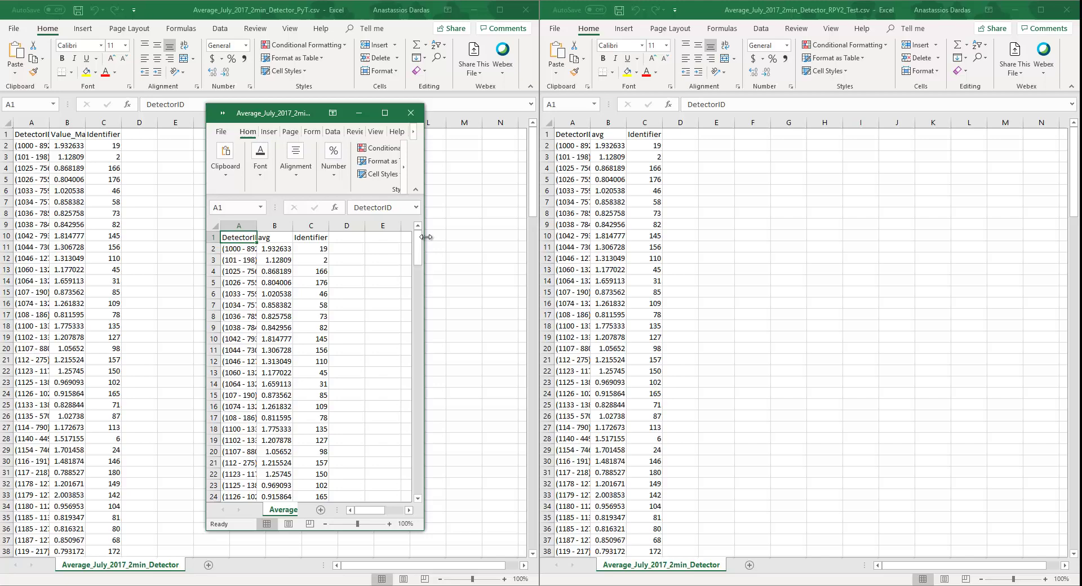
pyautogui.click(552, 397)
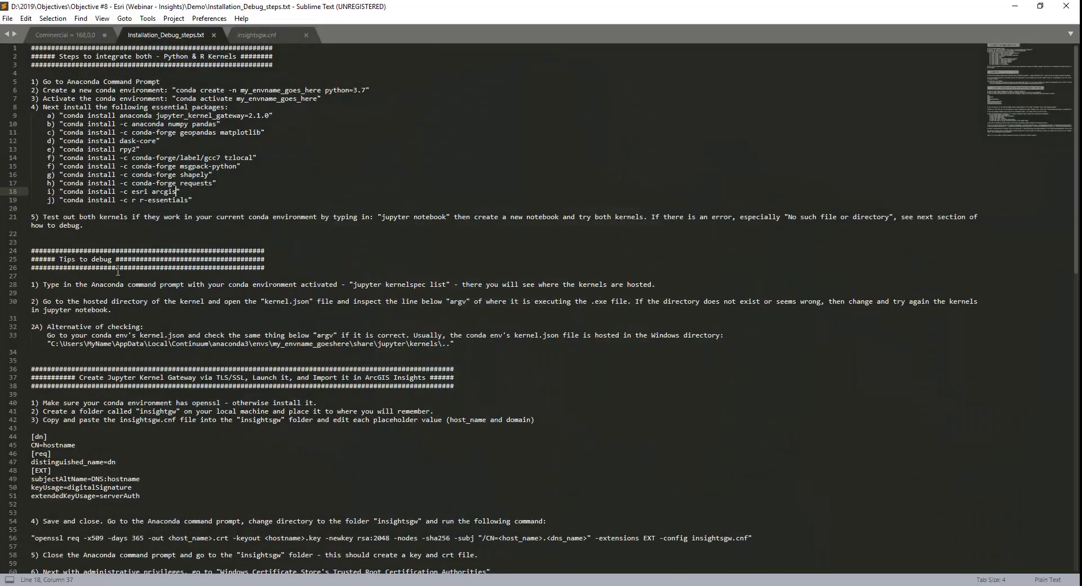
# - Scroll through the certificate config steps and glance at the insightsgw folder
pyautogui.scroll(-9, 75, 196)
pyautogui.moveTo(31, 140); pyautogui.dragTo(339, 513)
pyautogui.click(222, 227)
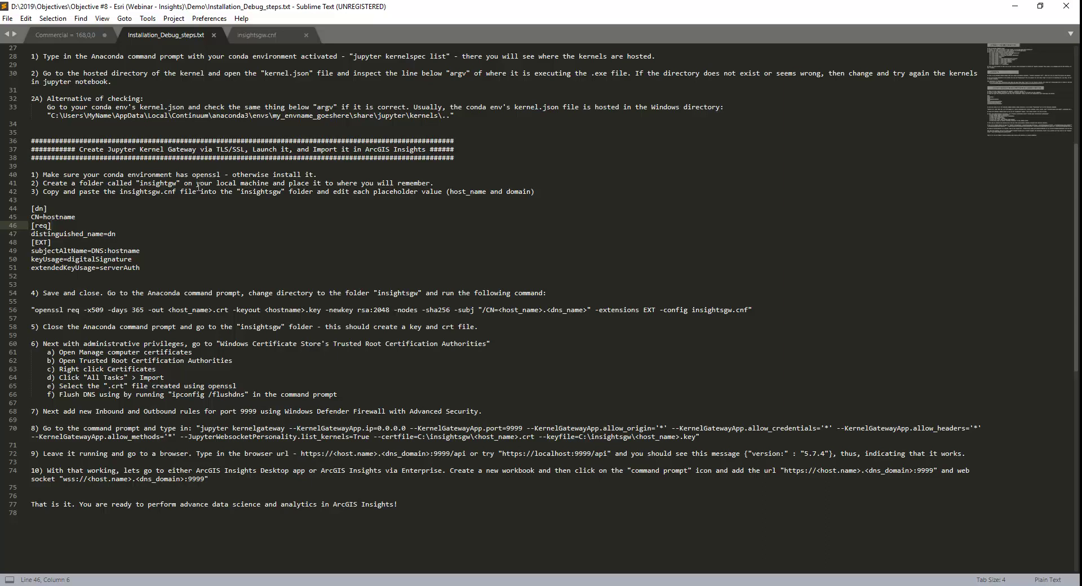
pyautogui.hotkey('alt', 'Tab')
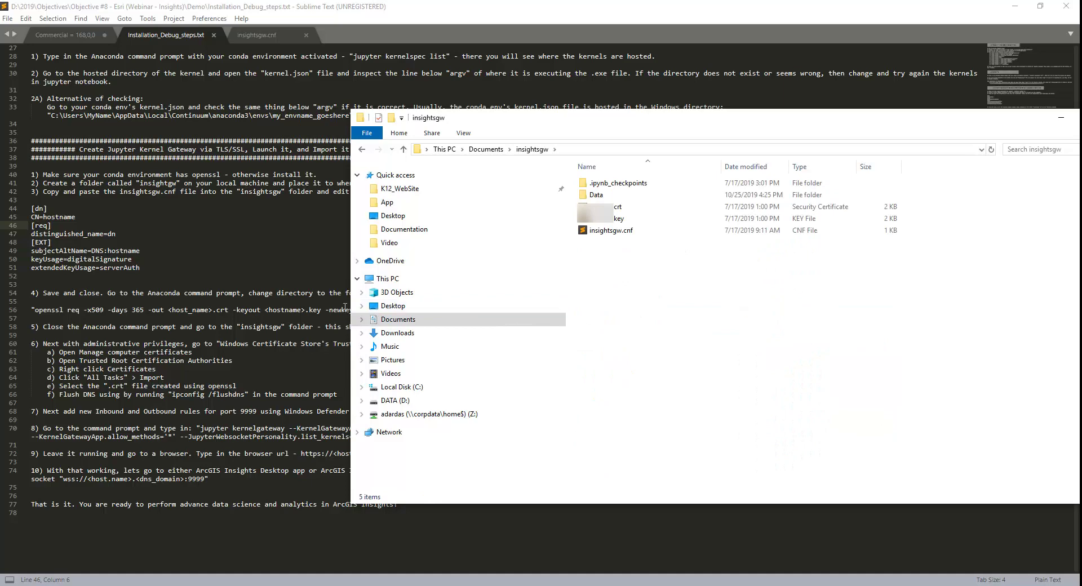
# - Select the config block on lines 44–51 and the insightsgw.cnf name, then show the insightsgw folder
pyautogui.click(184, 274)
pyautogui.moveTo(155, 270); pyautogui.dragTo(30, 209)
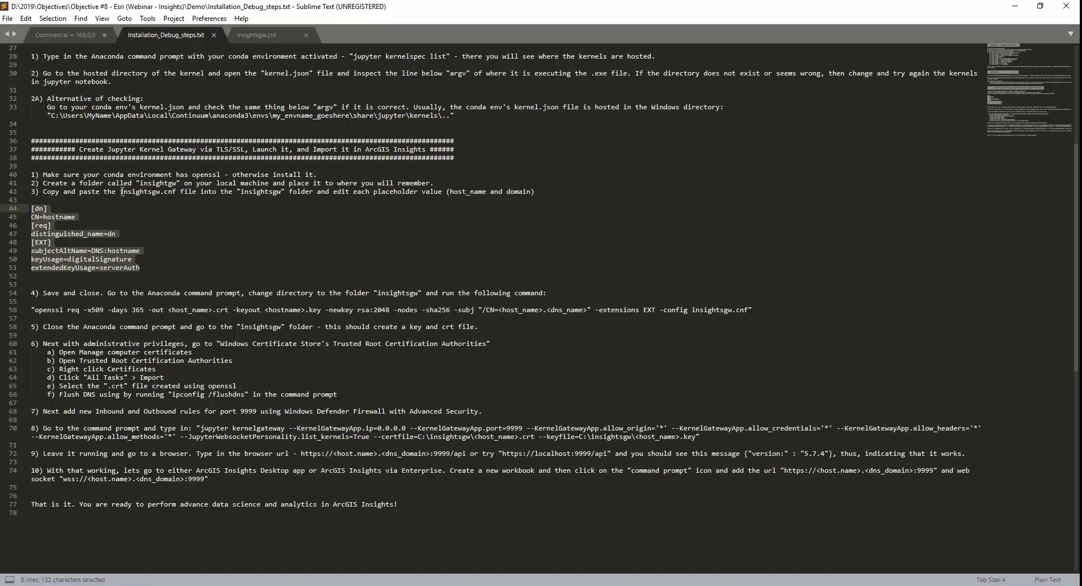
pyautogui.moveTo(119, 192); pyautogui.dragTo(177, 192)
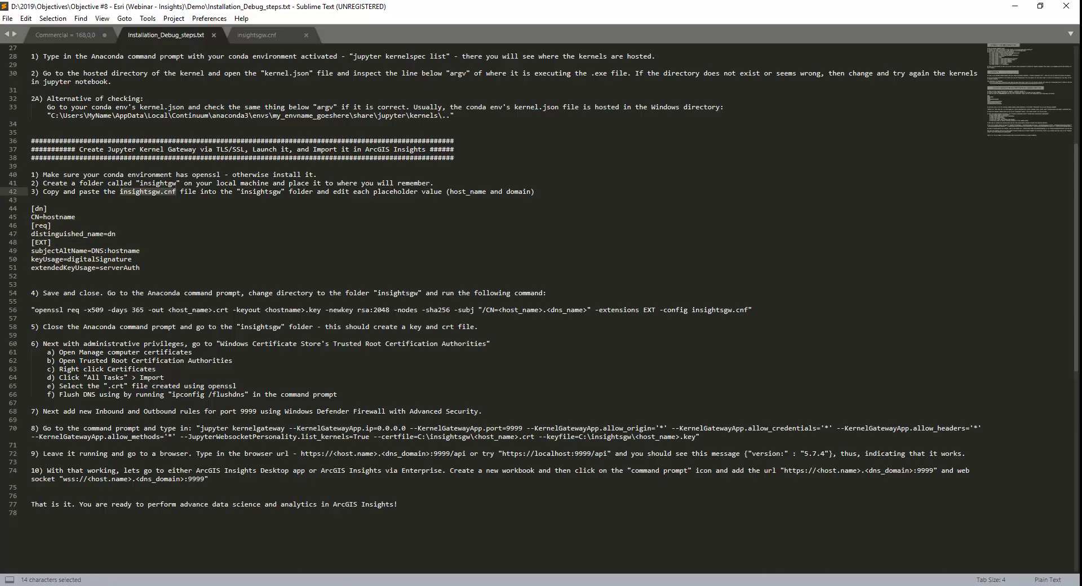
pyautogui.hotkey('alt', 'Tab')
# - Open insightsgw.cnf in its own Sublime tab to review its host values, then return to the installation steps
pyautogui.rightClick(640, 236)
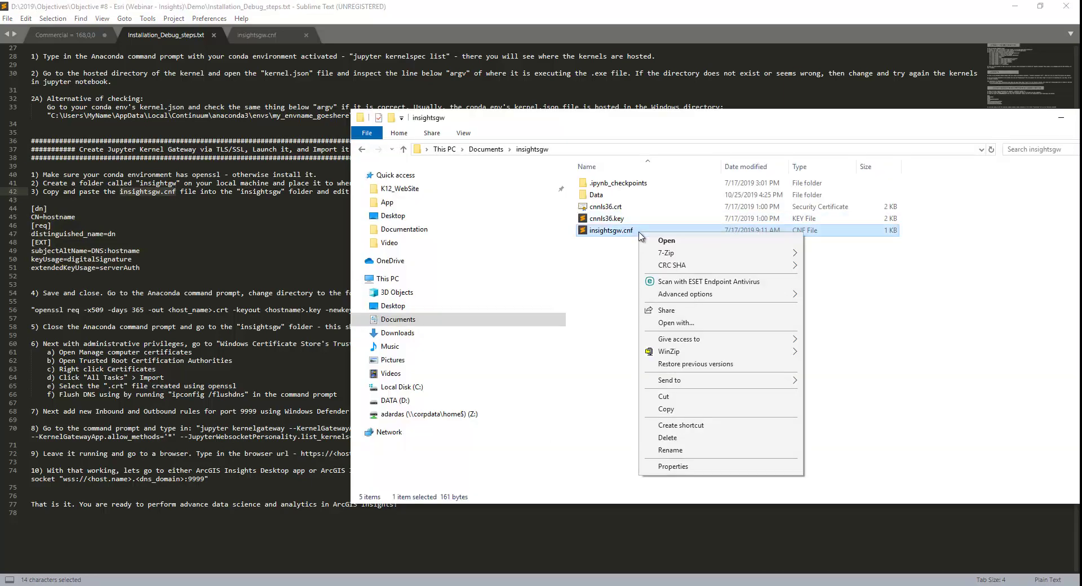
pyautogui.click(667, 241)
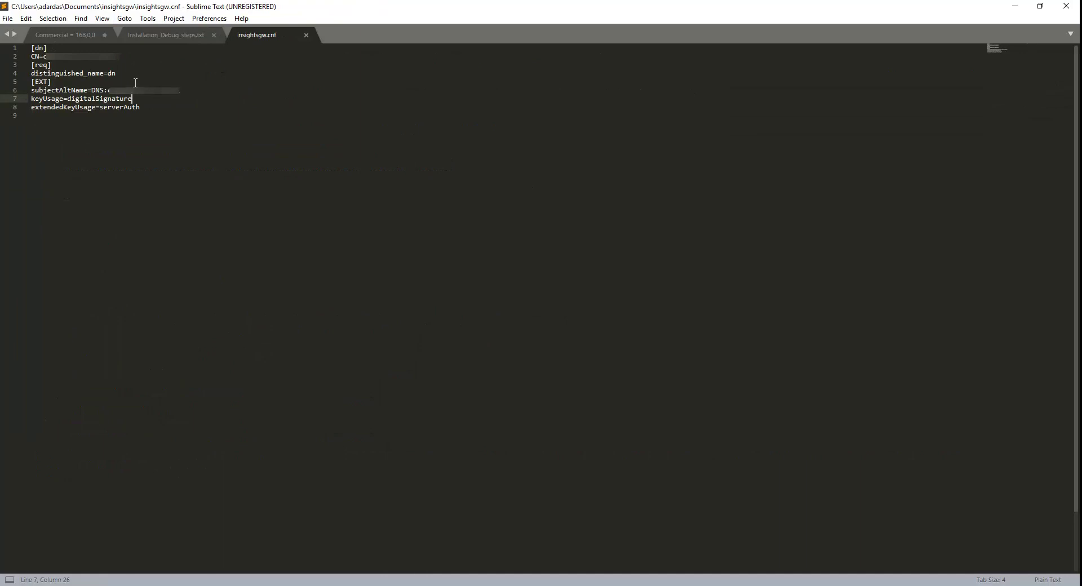
pyautogui.click(166, 35)
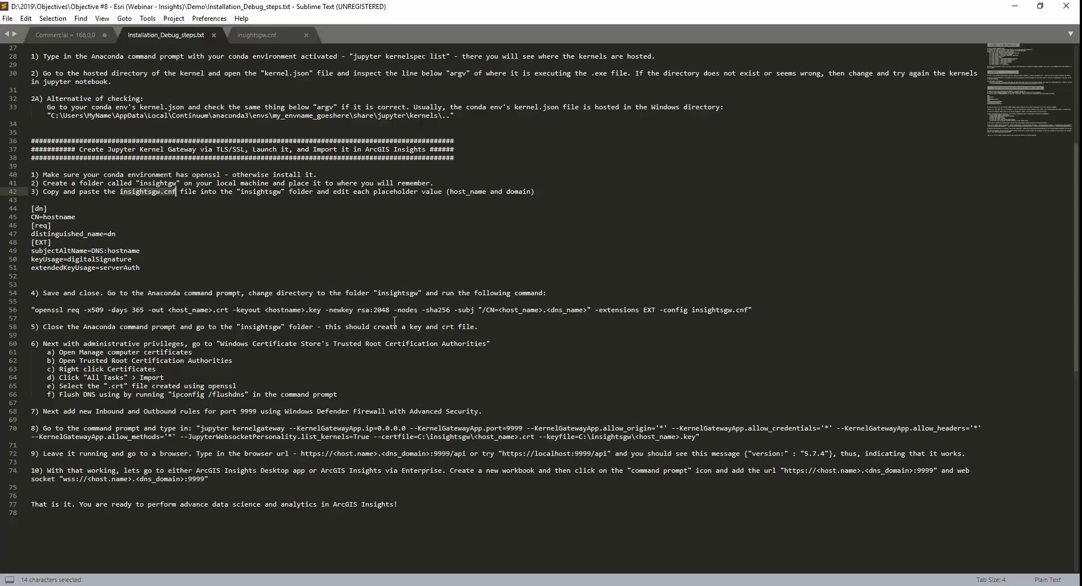
# - Copy the line 56 openssl certificate-and-key command from the installation steps
pyautogui.hotkey('alt', 'Tab')
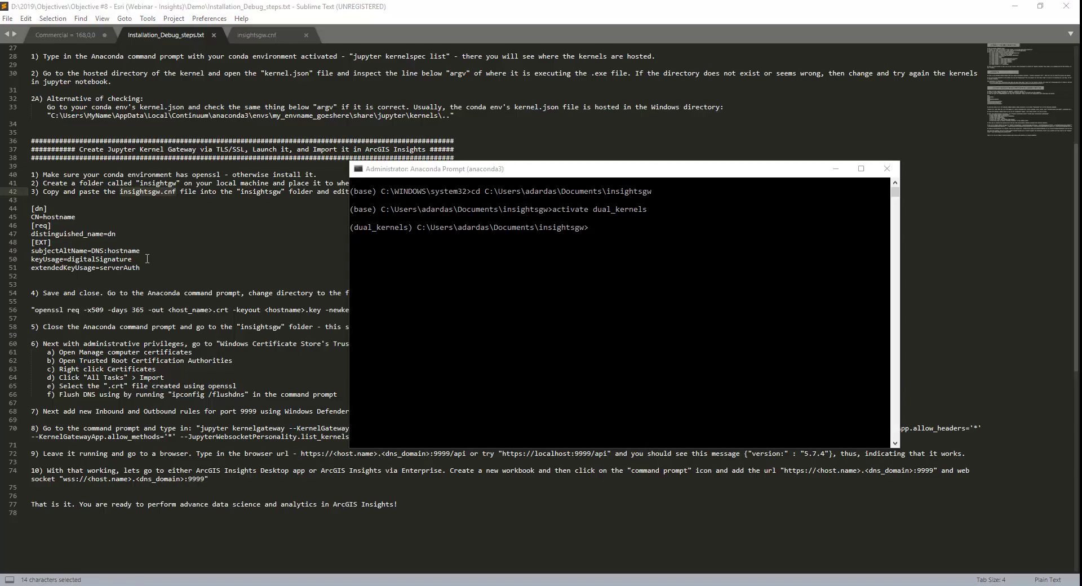
pyautogui.click(149, 259)
pyautogui.moveTo(36, 310); pyautogui.dragTo(749, 310)
pyautogui.hotkey('ctrl', 'c')
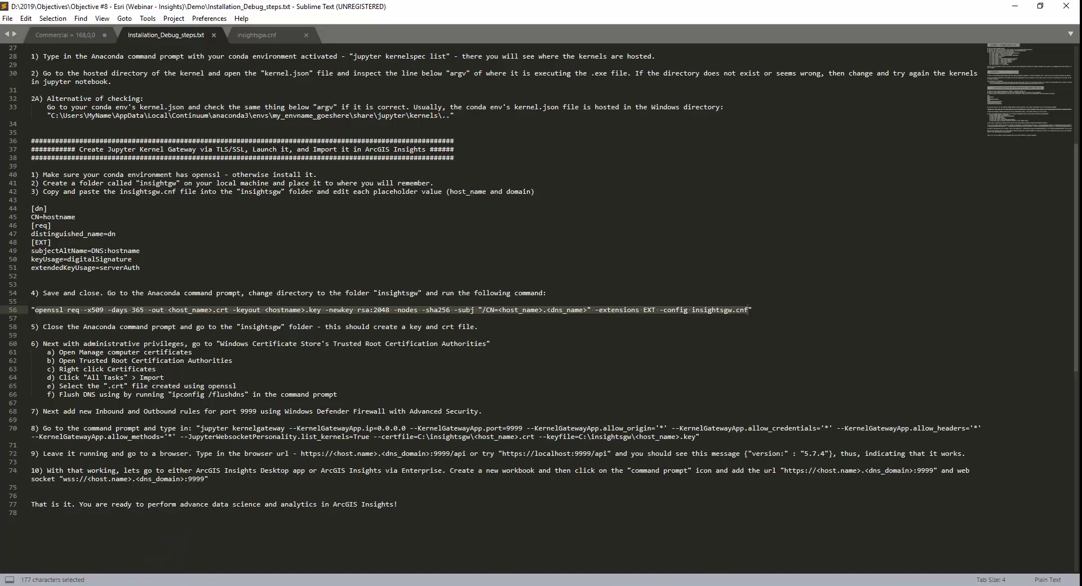
# - Paste the openssl command into Anaconda Prompt and check the generated crt and key files in insightsgw
pyautogui.hotkey('alt', 'Tab')
pyautogui.click(637, 354)
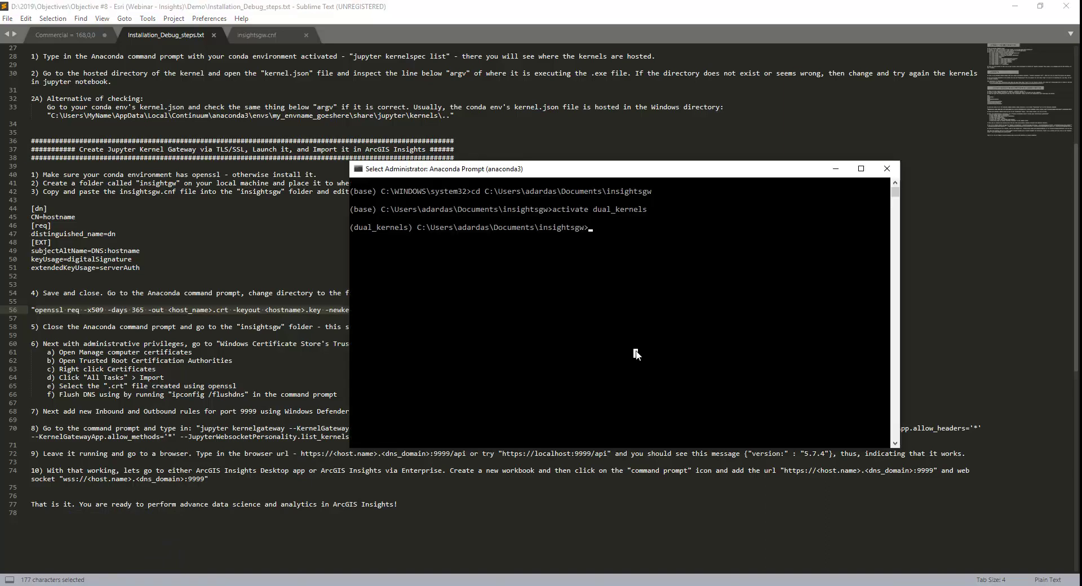
pyautogui.rightClick(637, 353)
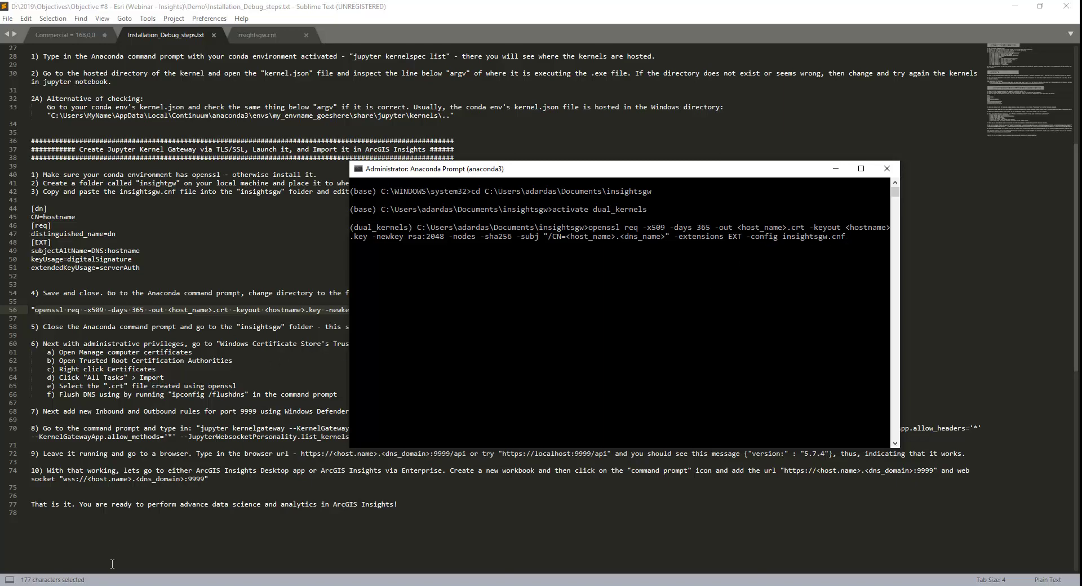
pyautogui.hotkey('alt', 'Tab')
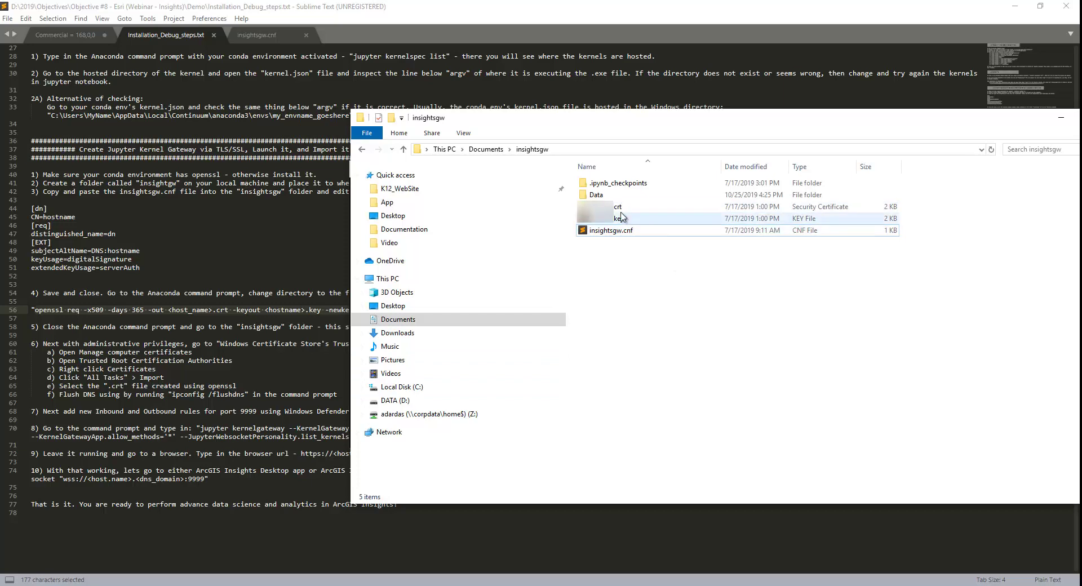
pyautogui.click(1061, 118)
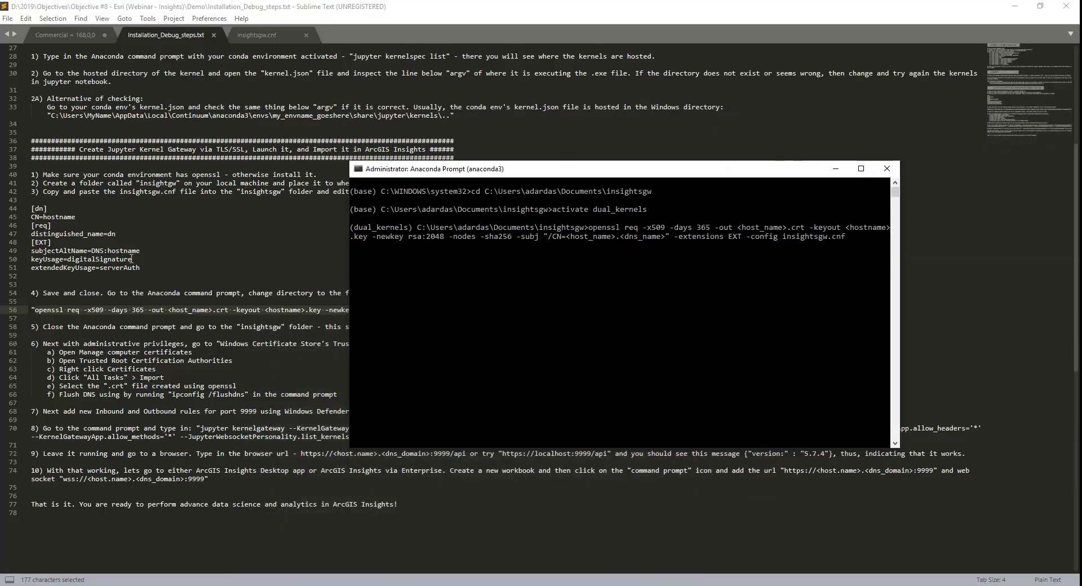
pyautogui.click(239, 327)
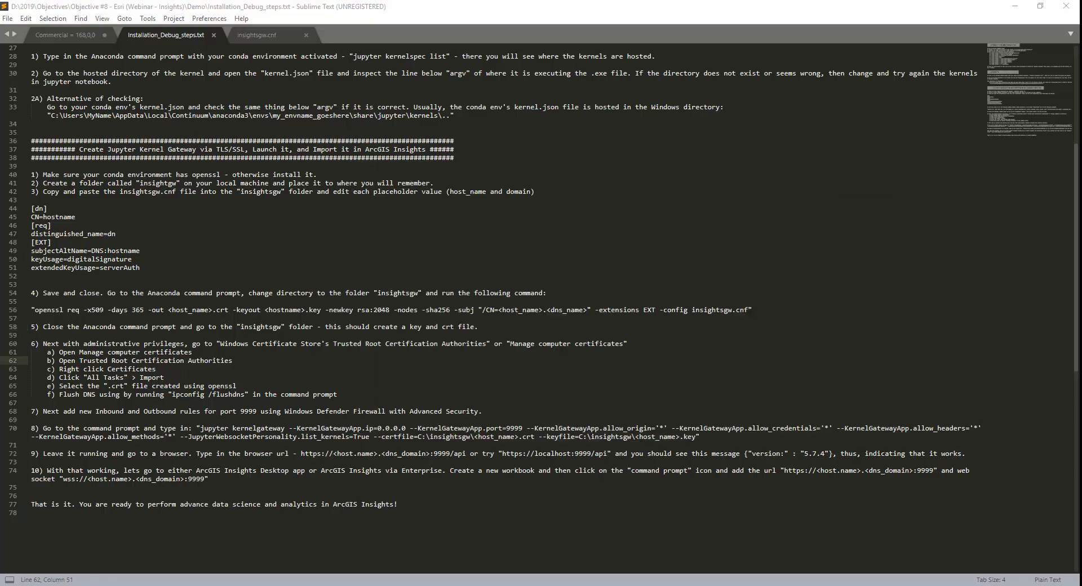
# - Launch Manage computer certificates and show the Trusted Root Certification Authorities certificates
pyautogui.press('super')
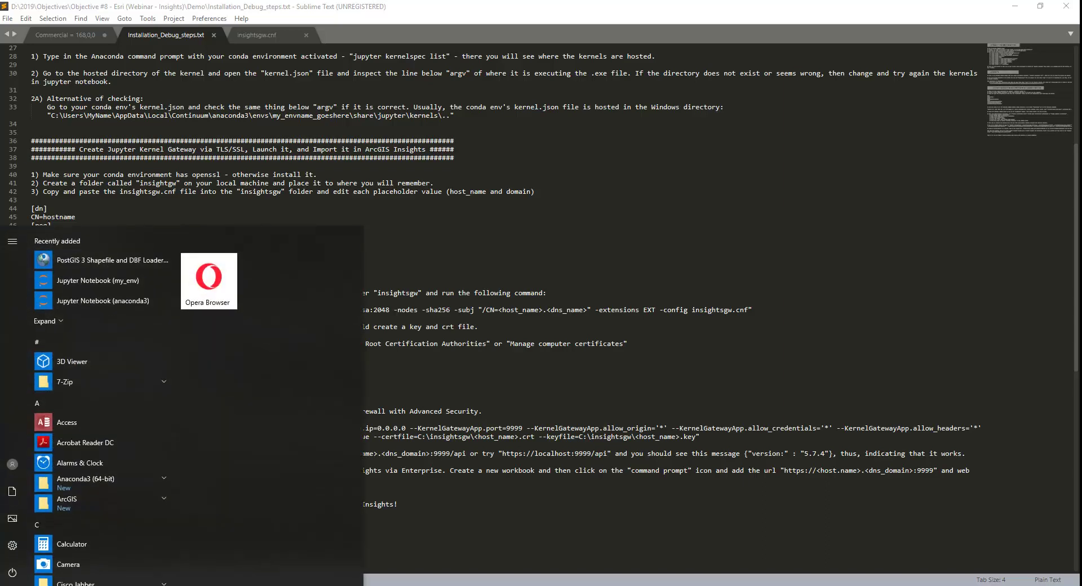
pyautogui.write('Mana')
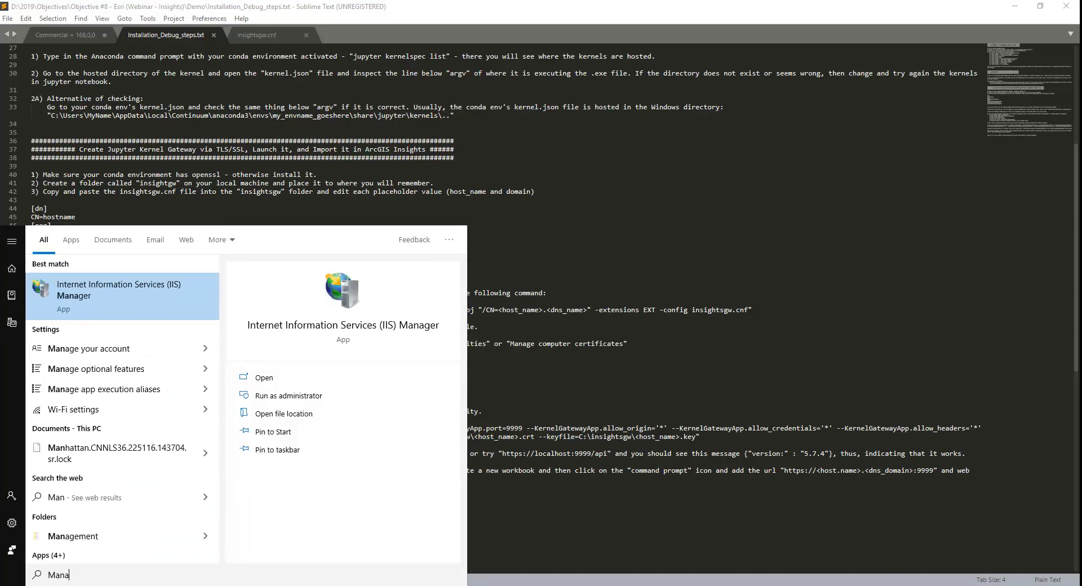
pyautogui.write('ge comp')
pyautogui.press('Return')
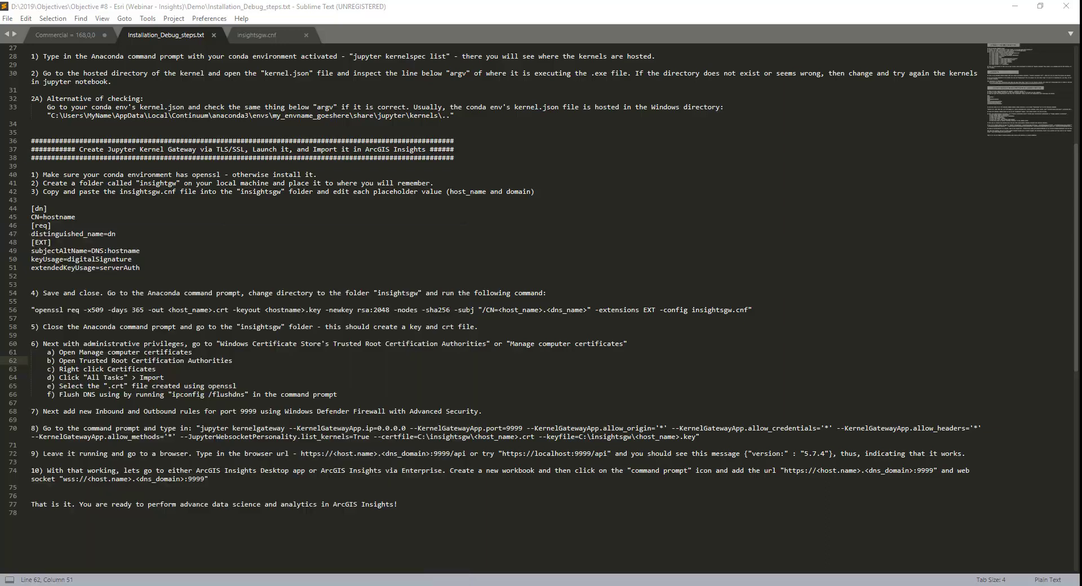
pyautogui.moveTo(604, 216); pyautogui.dragTo(834, 158)
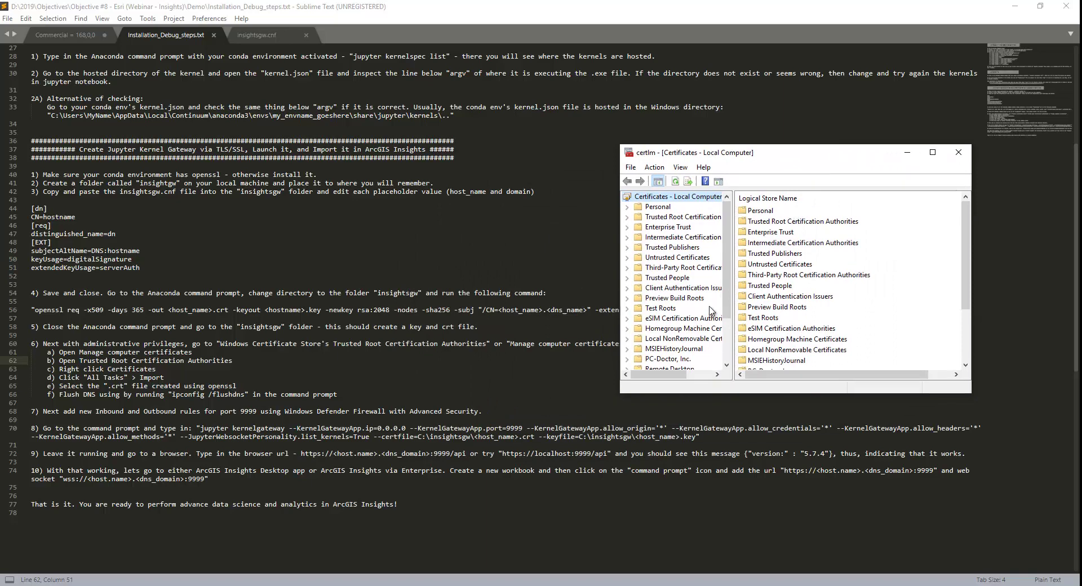
pyautogui.click(628, 218)
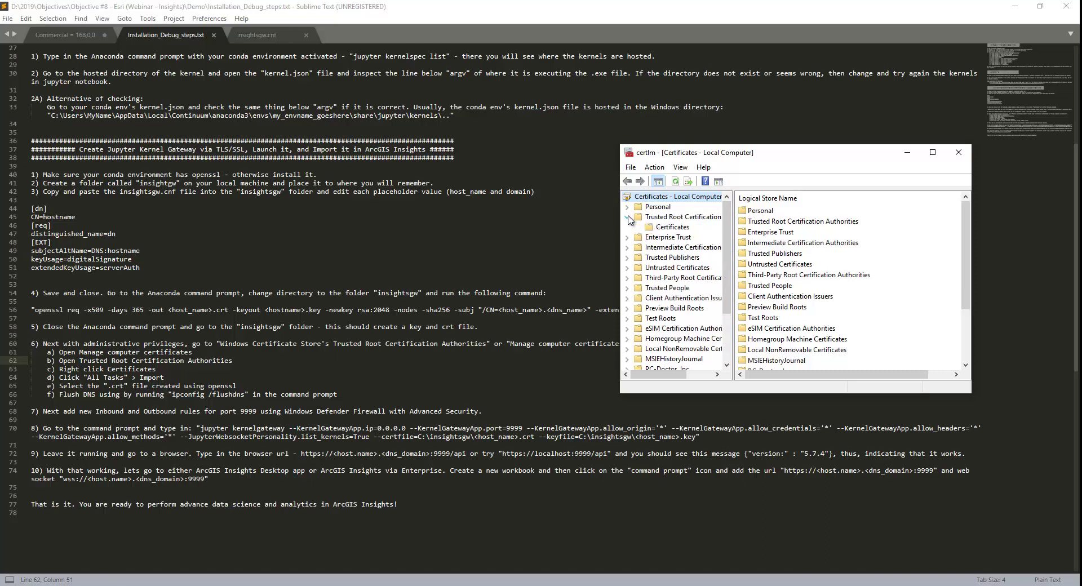
pyautogui.click(678, 229)
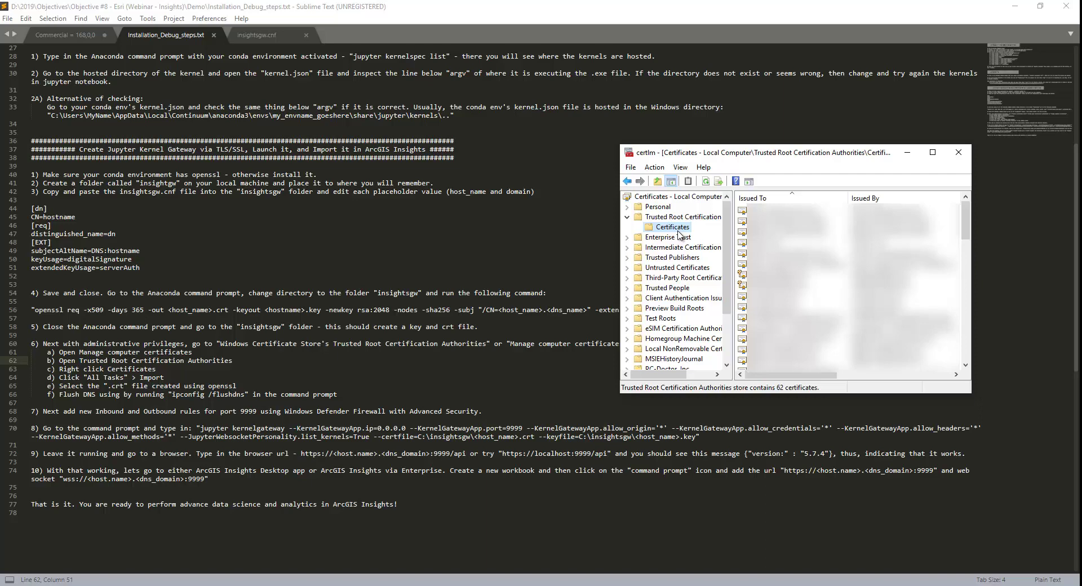
# - Start a certificate import, browse to Documents\insightsgw, then cancel the file dialog and wizard
pyautogui.rightClick(680, 233)
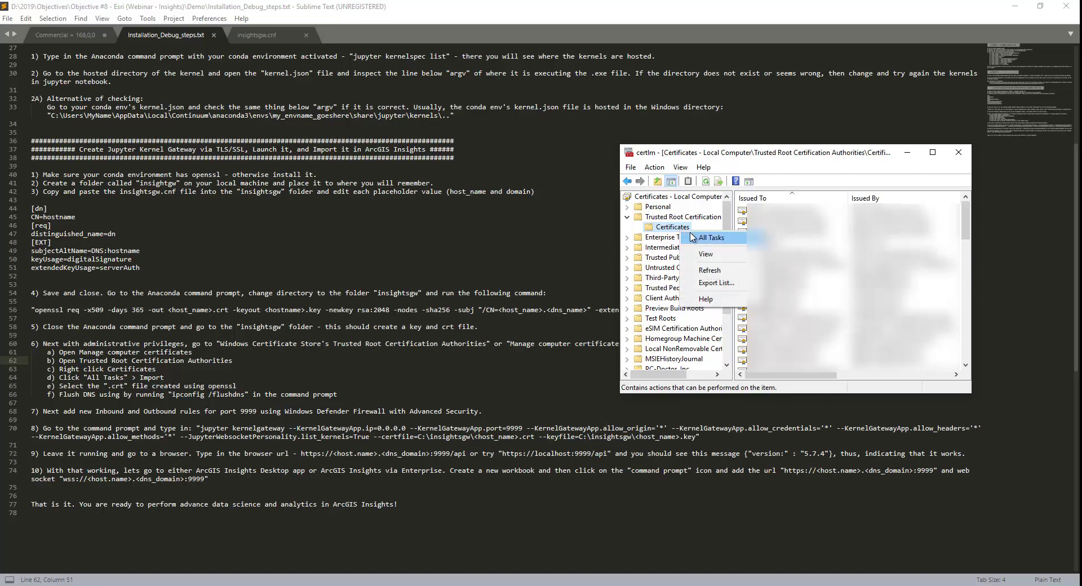
pyautogui.moveTo(735, 242)
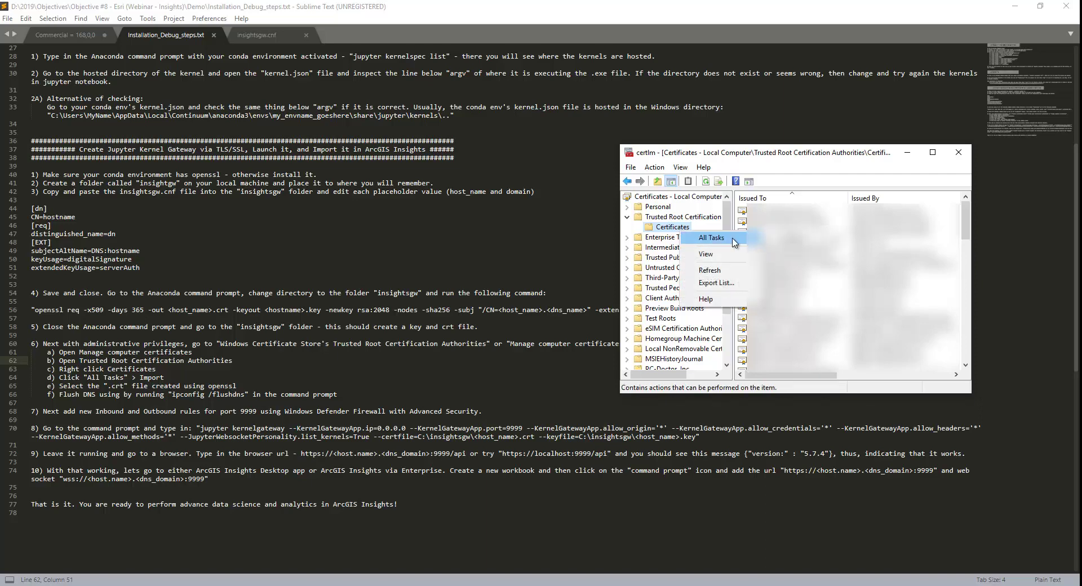
pyautogui.click(789, 239)
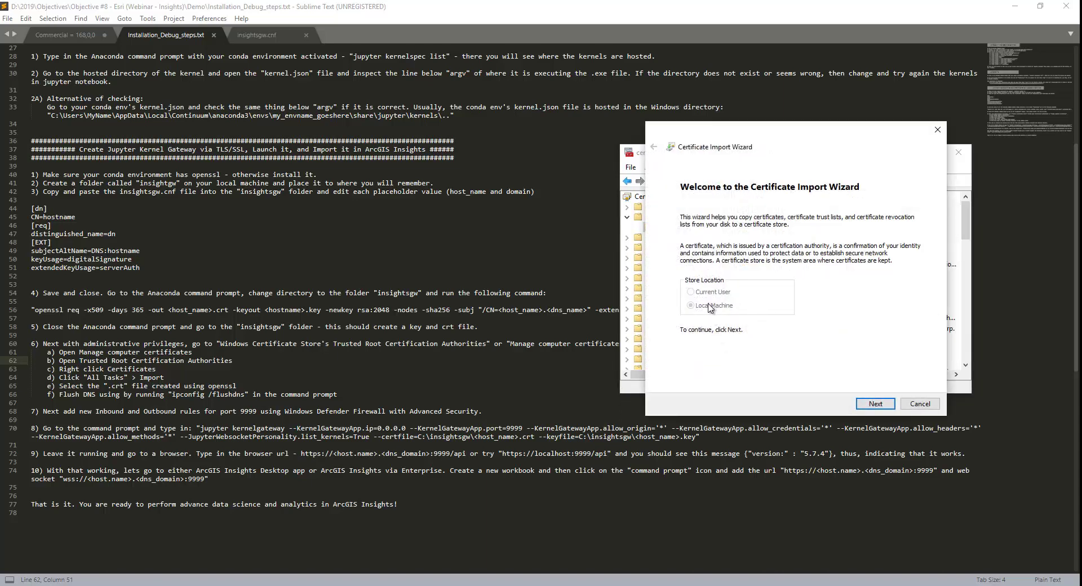
pyautogui.click(876, 404)
pyautogui.click(900, 235)
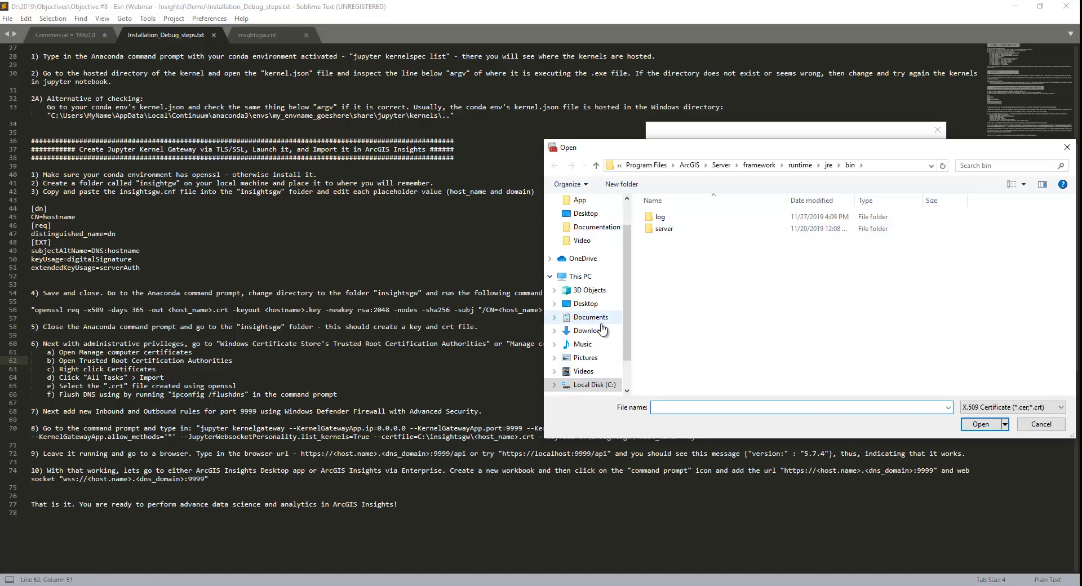
pyautogui.click(589, 317)
pyautogui.doubleClick(671, 347)
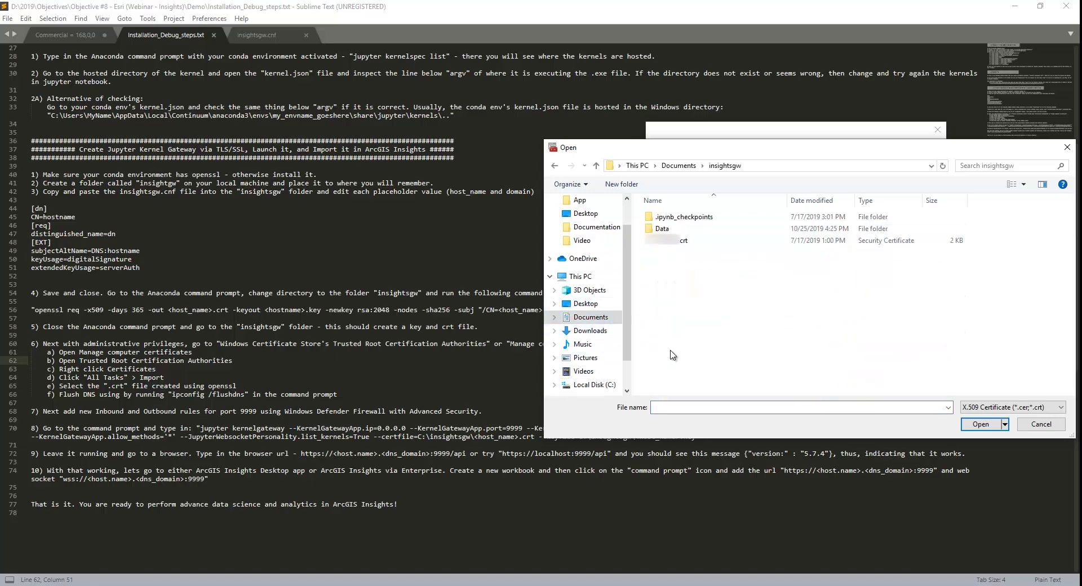
pyautogui.click(1037, 424)
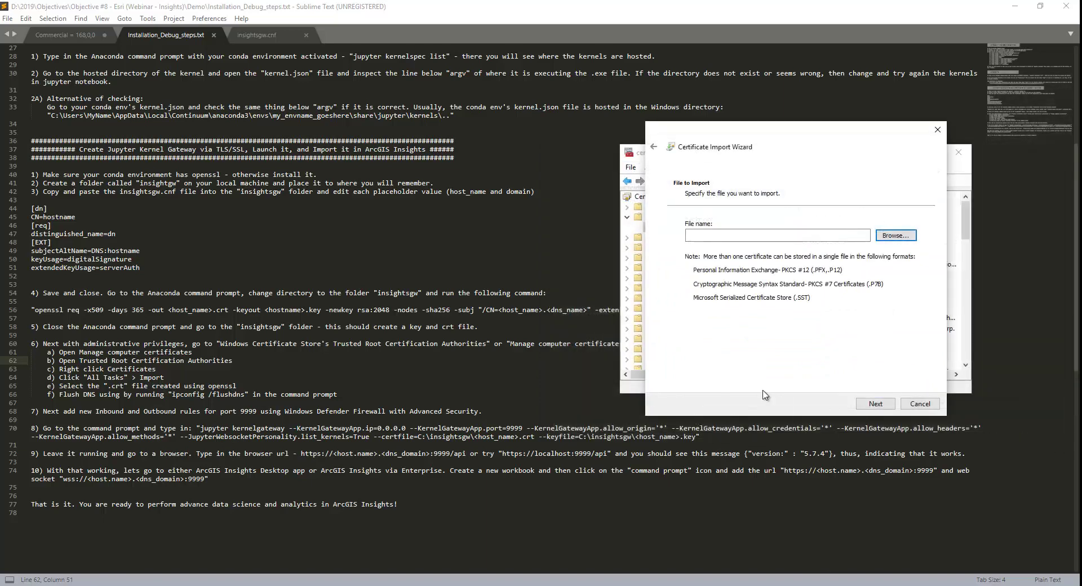
pyautogui.click(911, 406)
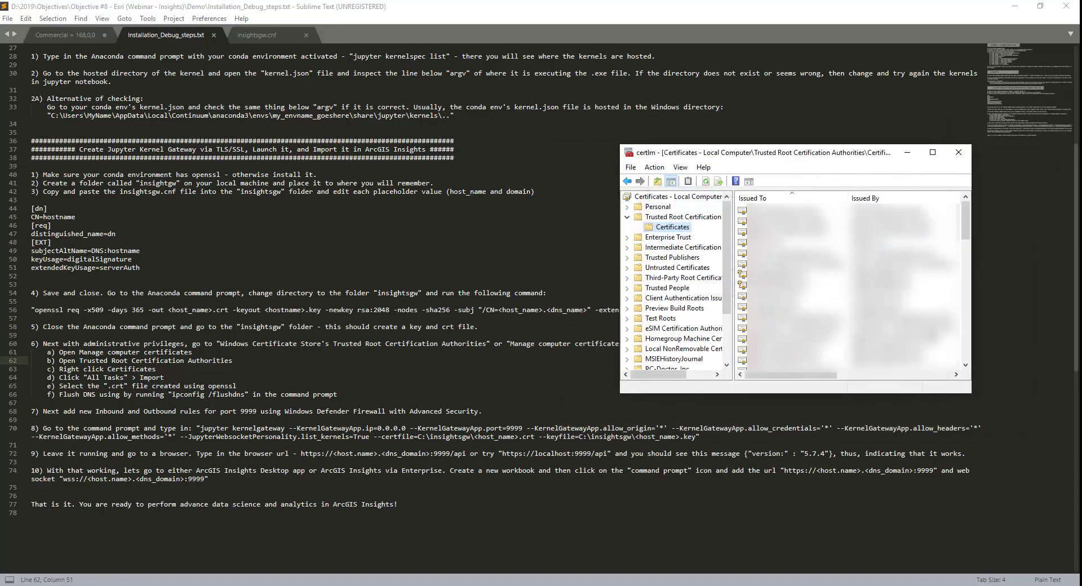
# - Close the certificate manager and launch Anaconda Prompt (anaconda3) from the Start menu
pyautogui.click(958, 152)
pyautogui.press('super')
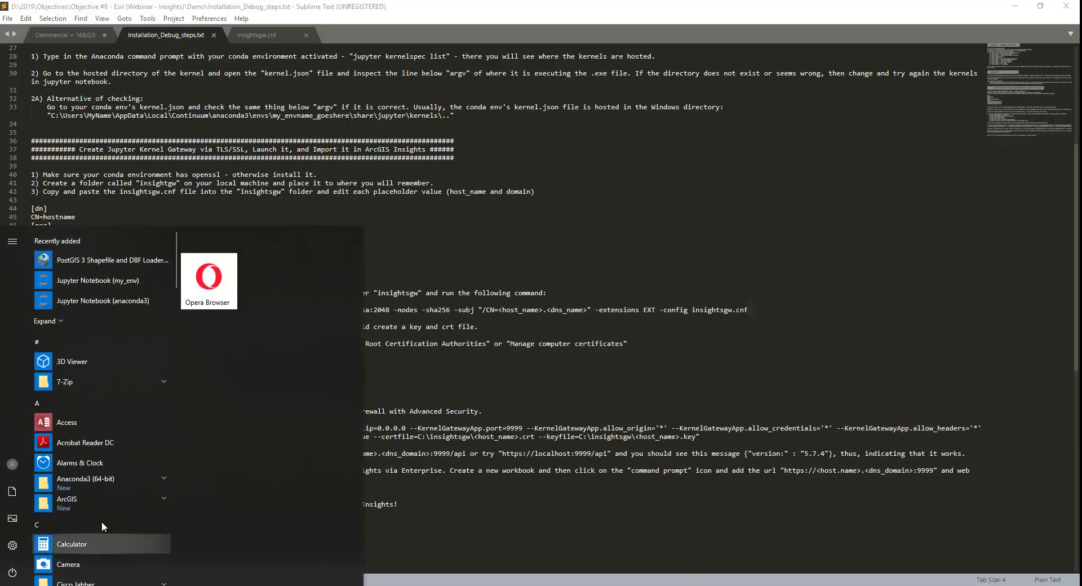
pyautogui.click(157, 479)
pyautogui.scroll(-4, 120, 417)
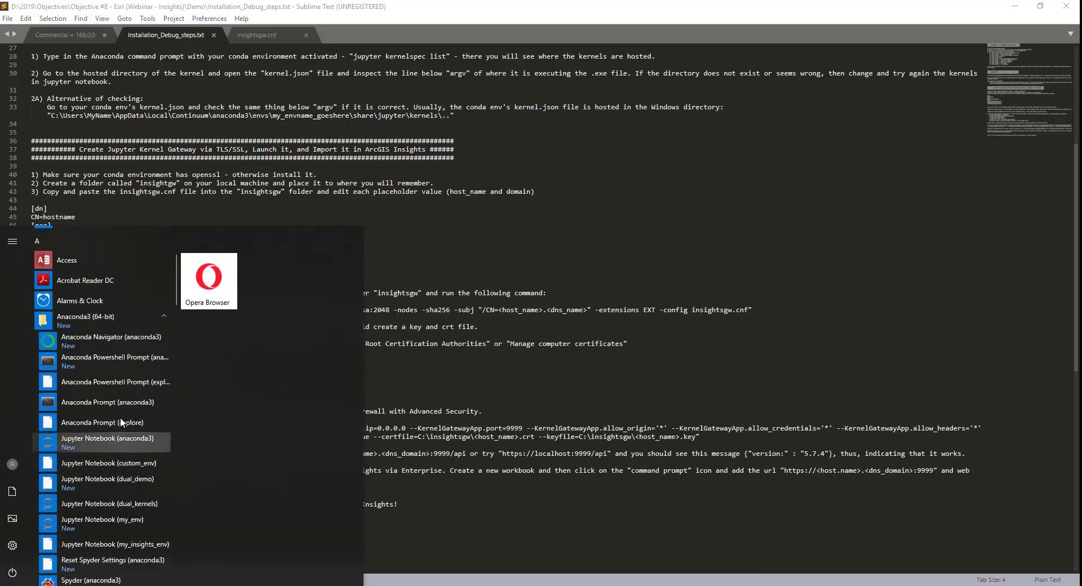
pyautogui.click(114, 394)
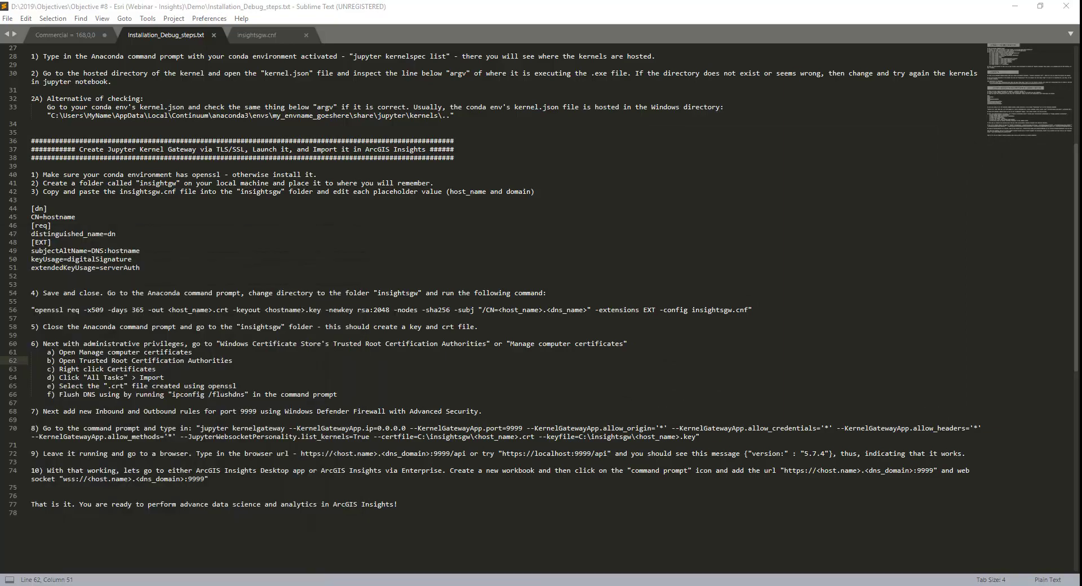
# - Enter ipconfig /flushdns at the base prompt without running it
pyautogui.moveTo(407, 77); pyautogui.dragTo(716, 131)
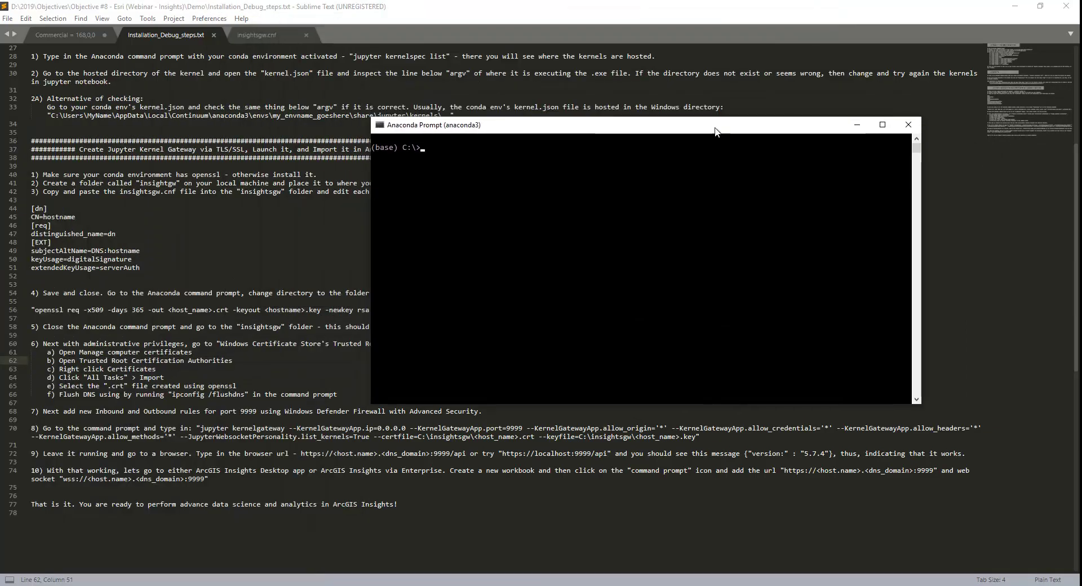
pyautogui.write('ipconfig ')
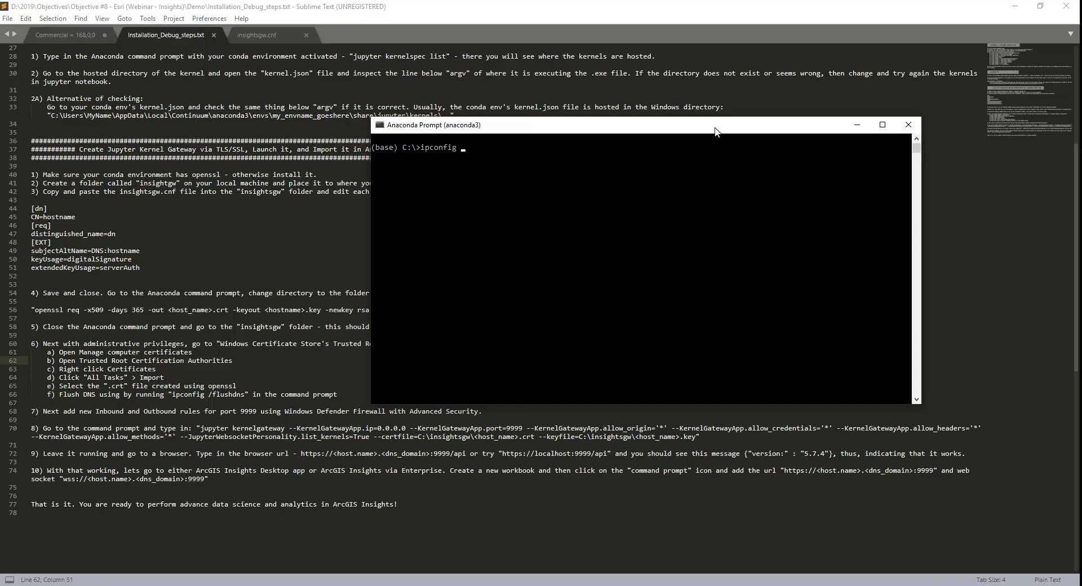
pyautogui.write('/flushdns')
pyautogui.click(166, 364)
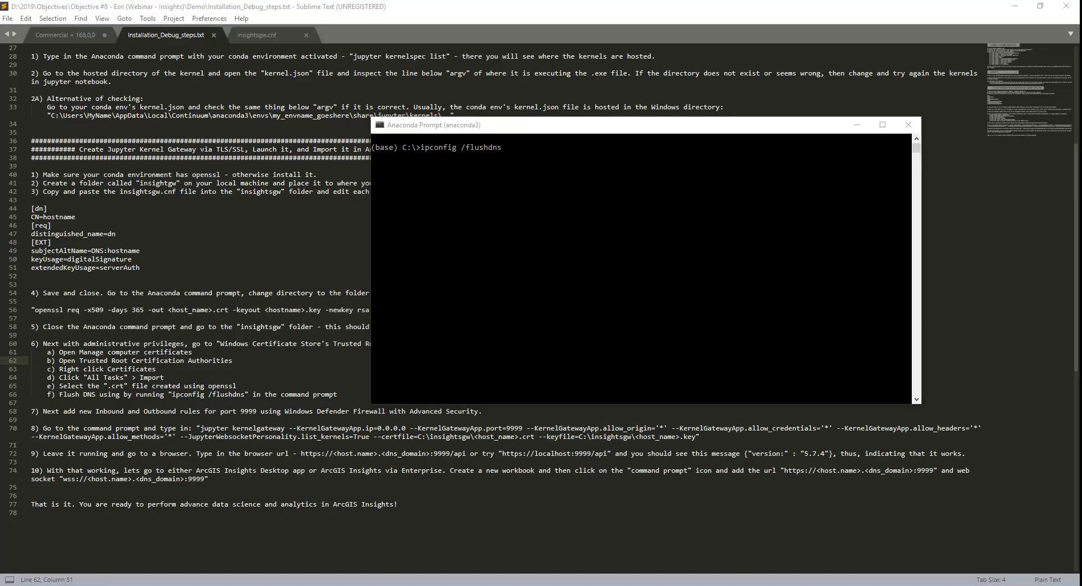
# - Open Windows Defender Firewall's advanced settings and show the Inbound Rules list
pyautogui.press('super')
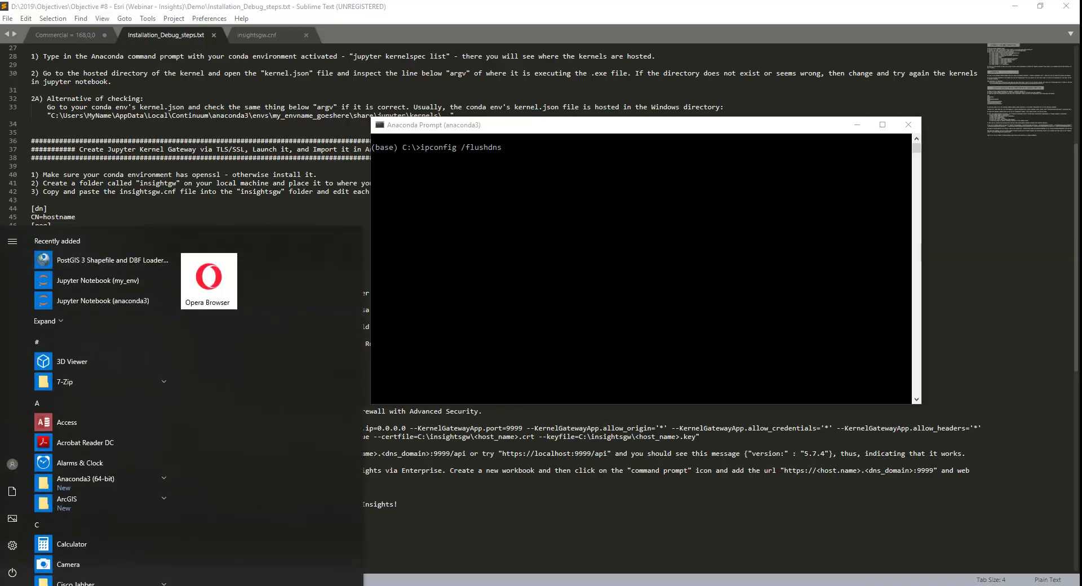
pyautogui.write('window')
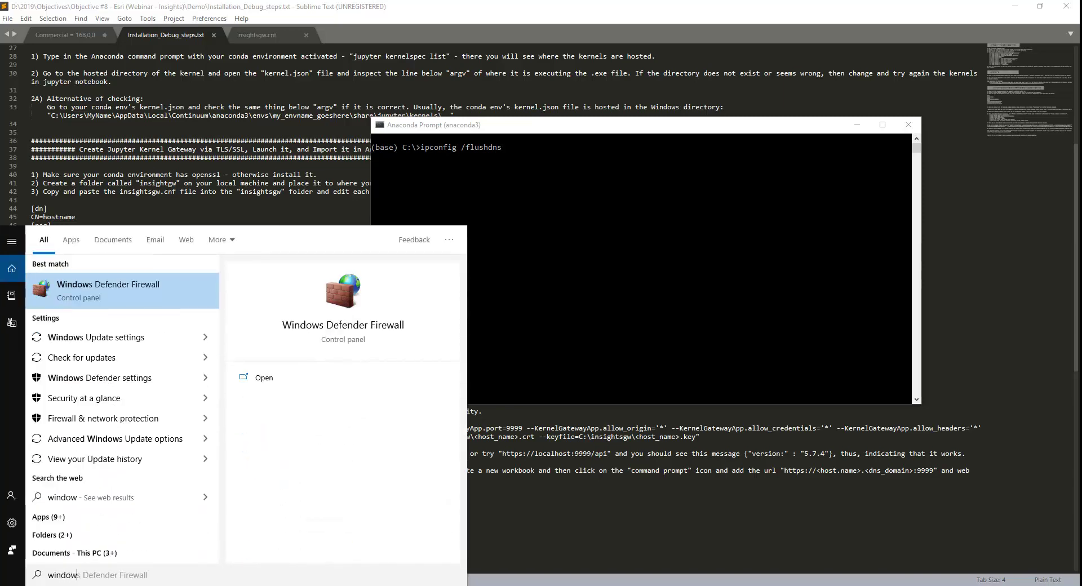
pyautogui.press('Return')
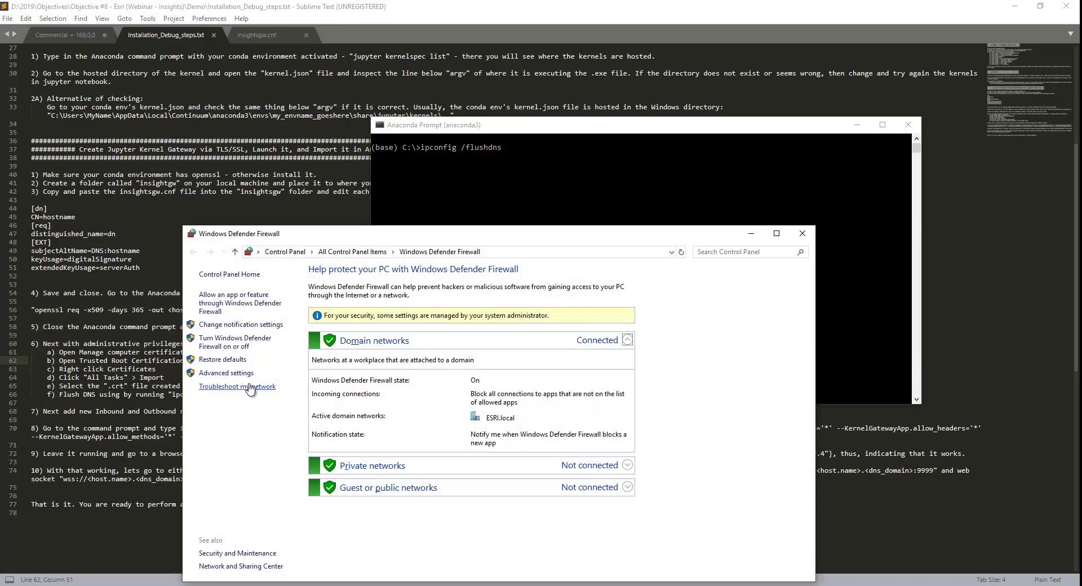
pyautogui.click(240, 373)
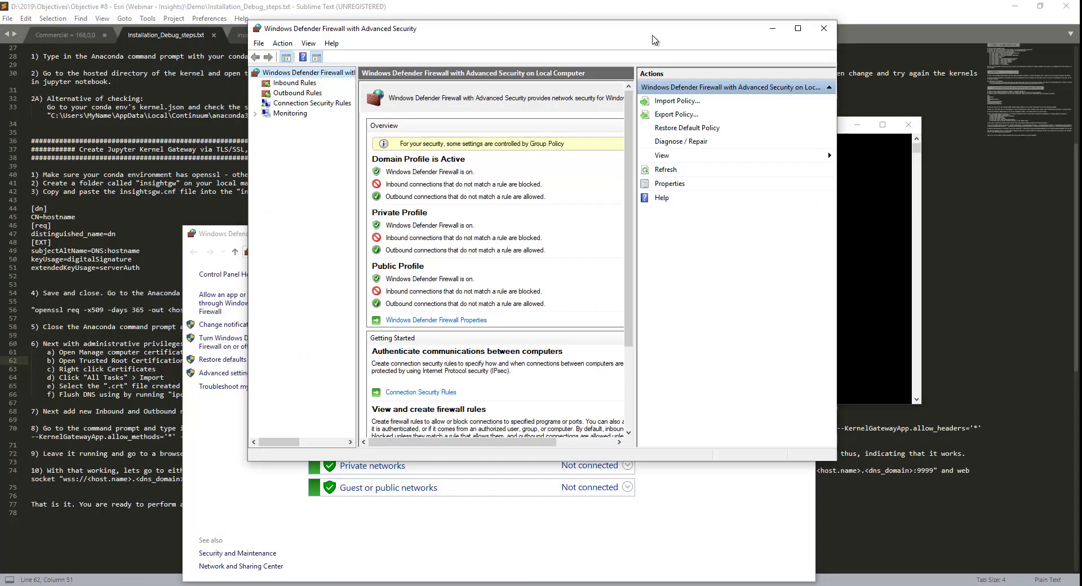
pyautogui.click(345, 170)
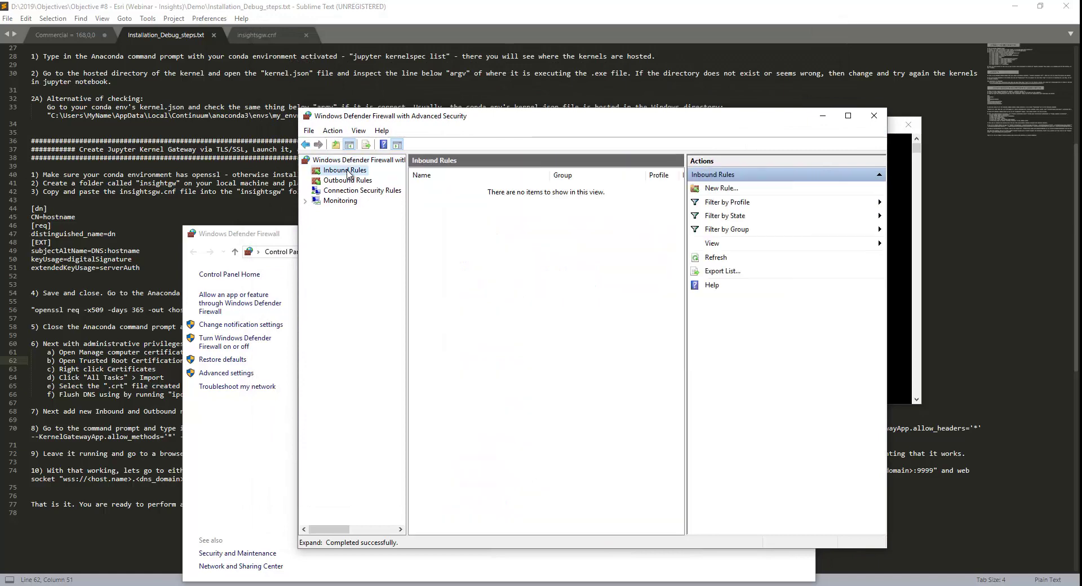
# - Start a new inbound rule, cancel the wizard, and close the advanced firewall console
pyautogui.click(723, 188)
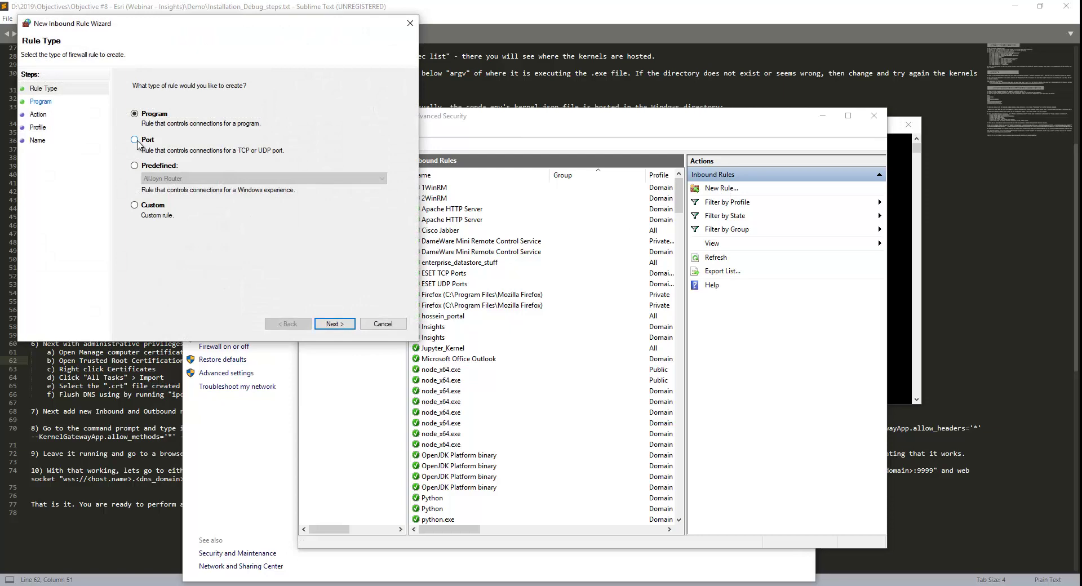
pyautogui.click(382, 324)
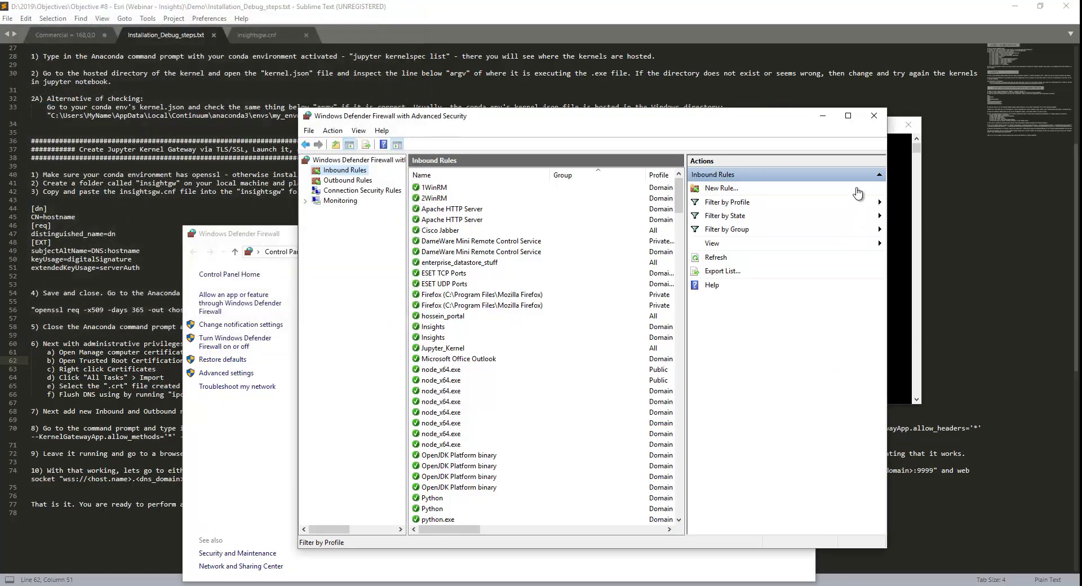
pyautogui.click(875, 118)
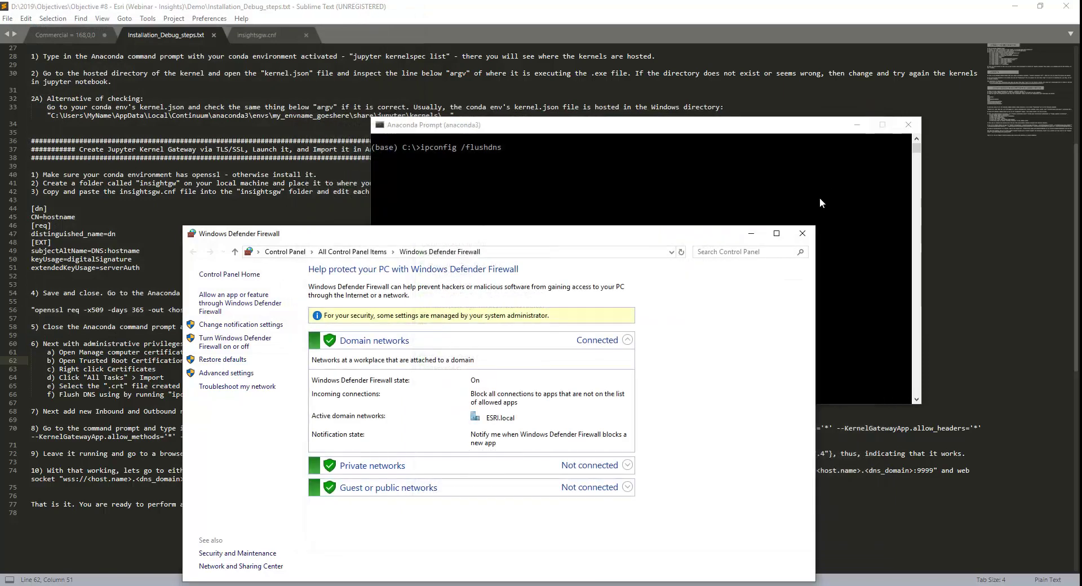
# - Close the firewall panel, clear the unrun DNS command, and activate dual_kernels in Anaconda Prompt
pyautogui.click(802, 237)
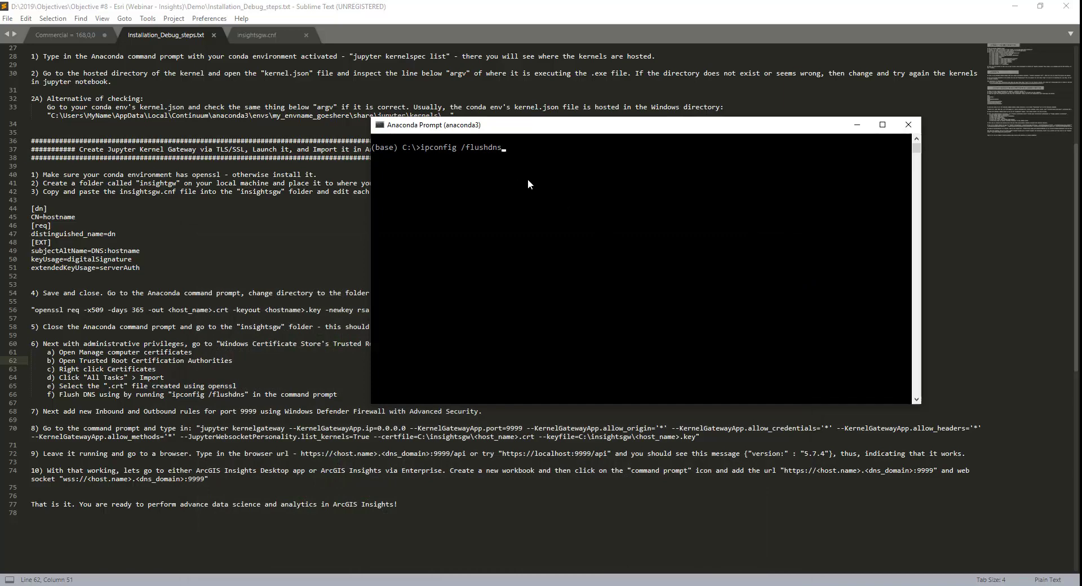
pyautogui.press('BackSpace')
pyautogui.press('BackSpace')
pyautogui.press('BackSpace')
pyautogui.press('BackSpace')
pyautogui.press('BackSpace')
pyautogui.press('BackSpace')
pyautogui.press('BackSpace')
pyautogui.press('BackSpace')
pyautogui.press('BackSpace')
pyautogui.press('BackSpace')
pyautogui.press('BackSpace')
pyautogui.press('BackSpace')
pyautogui.press('BackSpace')
pyautogui.press('BackSpace')
pyautogui.press('BackSpace')
pyautogui.press('BackSpace')
pyautogui.press('BackSpace')
pyautogui.press('BackSpace')
pyautogui.click(545, 300)
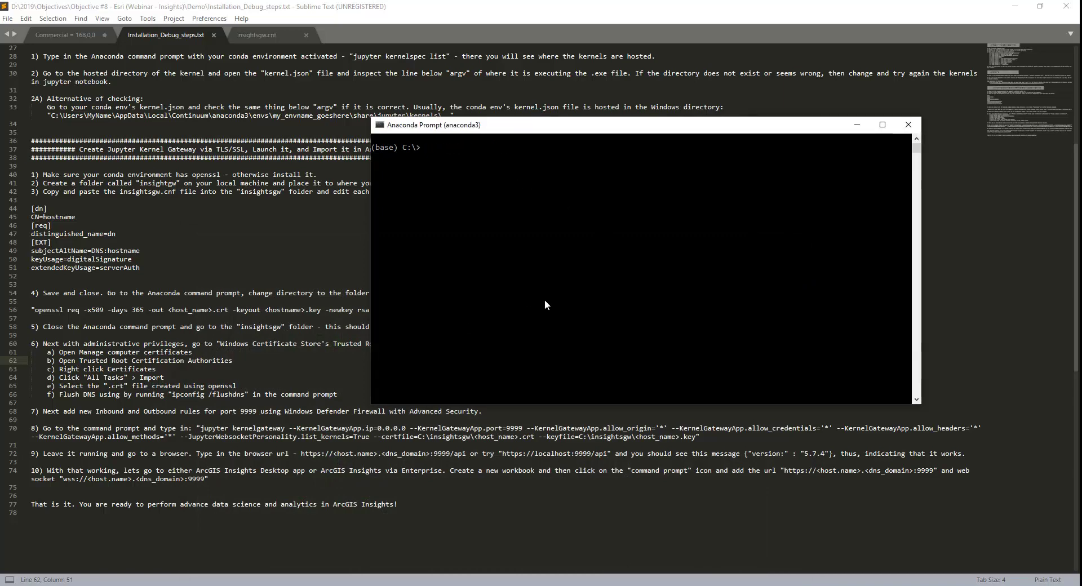
pyautogui.write('activate dual_kernels')
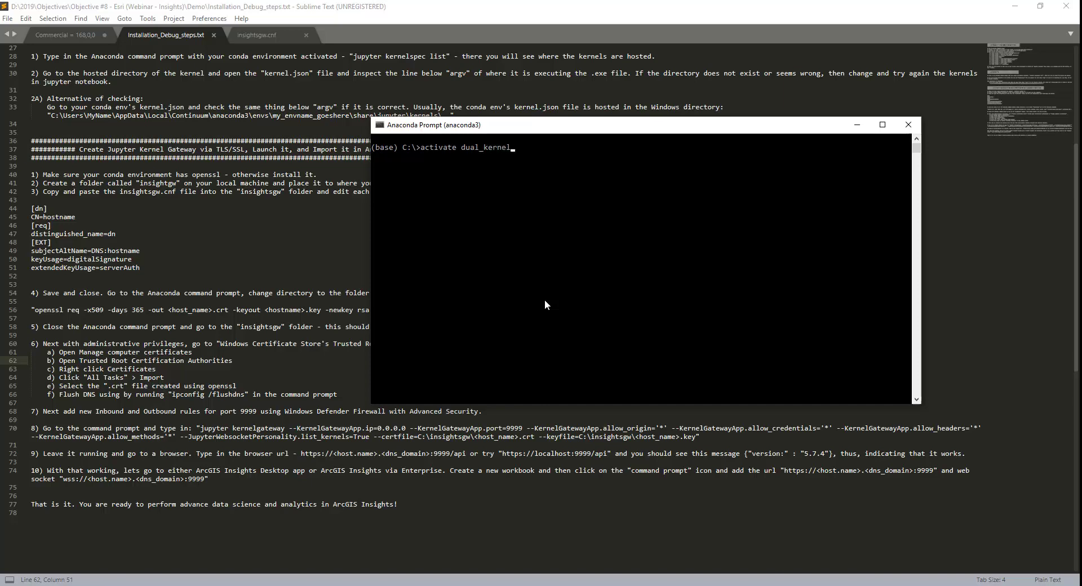
pyautogui.press('Return')
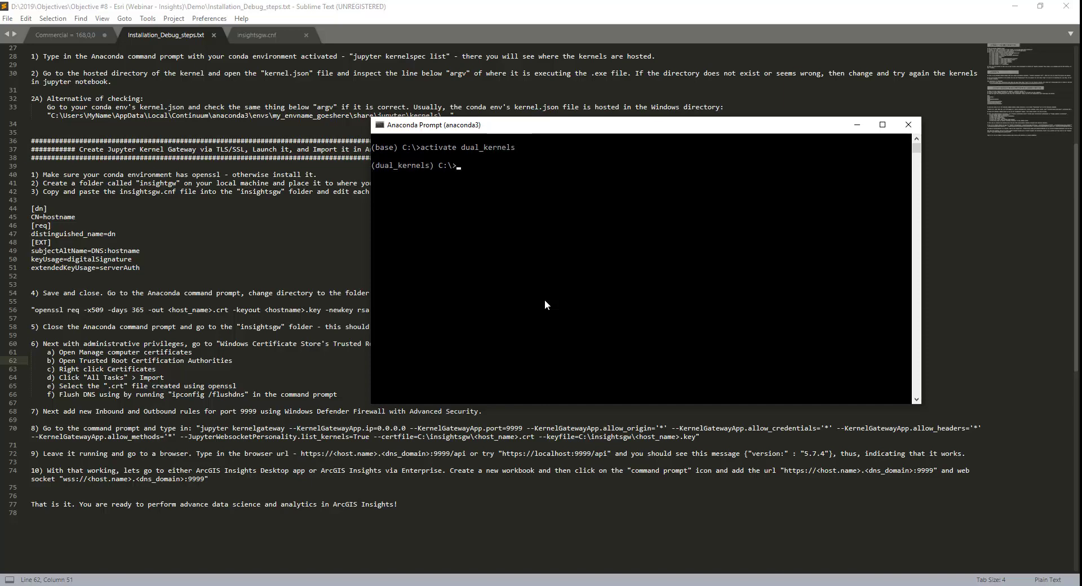
# - Copy the full jupyter kernelgateway command from line 70 of the setup notes
pyautogui.click(260, 428)
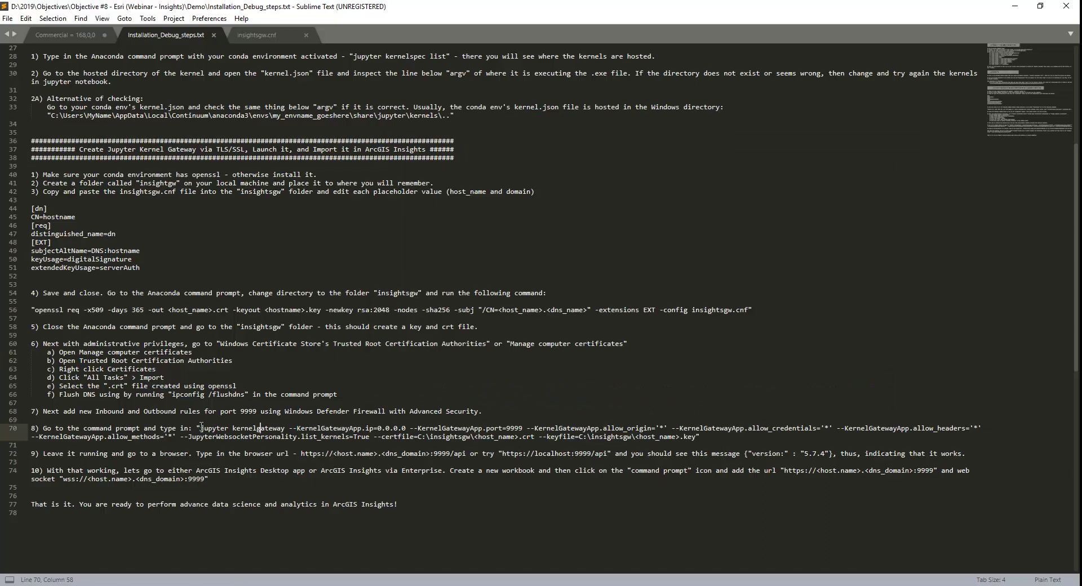
pyautogui.moveTo(200, 428); pyautogui.dragTo(697, 438)
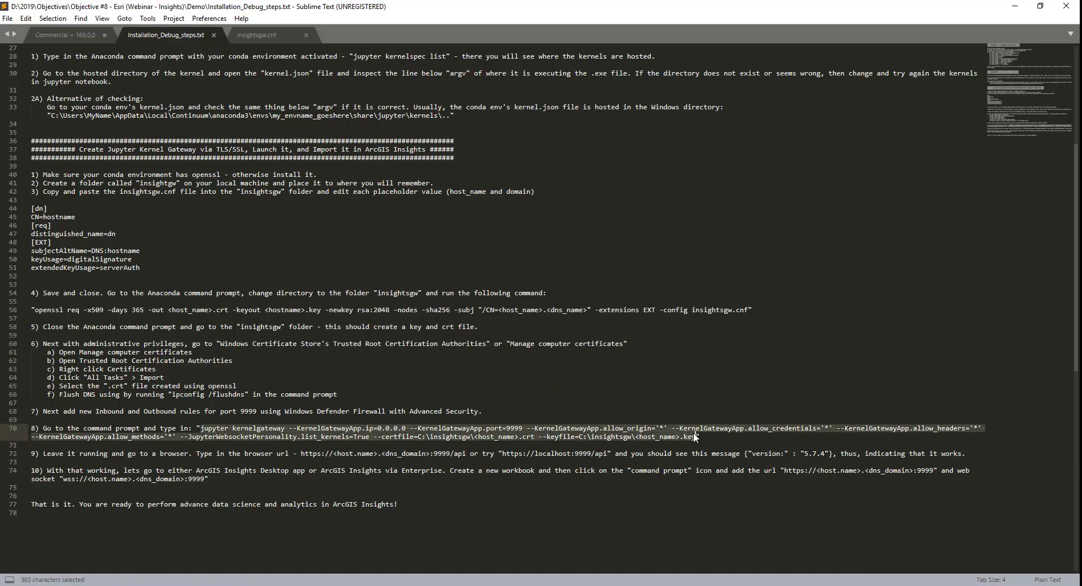
pyautogui.hotkey('ctrl', 'c')
pyautogui.click(709, 583)
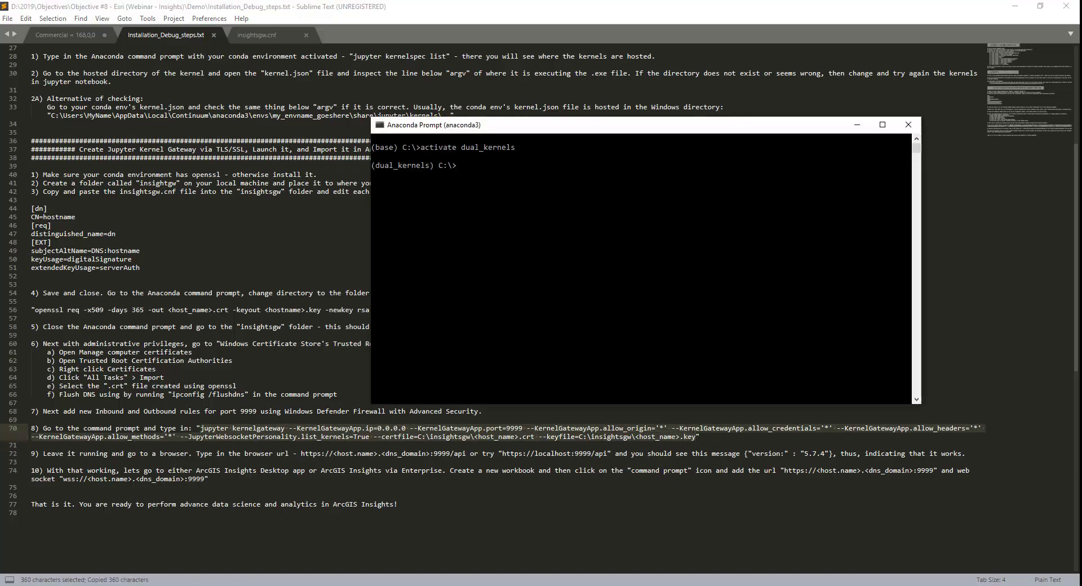
# - Paste the kernelgateway command, replace the placeholder host name in the certificate and key paths, and run it
pyautogui.rightClick(563, 245)
pyautogui.press('Left')
pyautogui.press('Left')
pyautogui.press('Left')
pyautogui.press('Left')
pyautogui.press('Left')
pyautogui.press('Left')
pyautogui.press('Left')
pyautogui.press('Left')
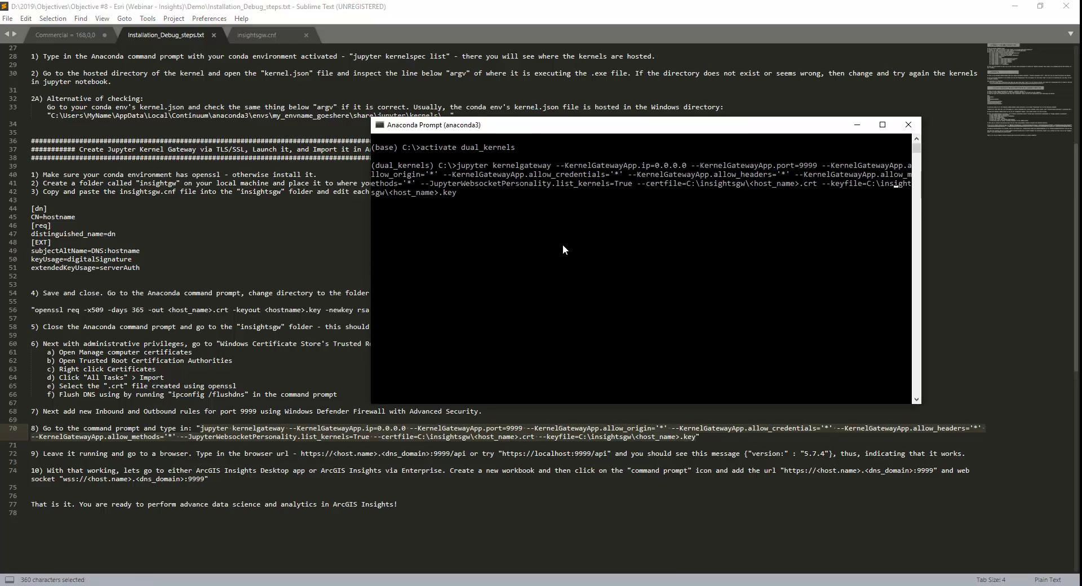
pyautogui.press('Left')
pyautogui.press('Left')
pyautogui.press('Left')
pyautogui.press('Left')
pyautogui.press('Left')
pyautogui.press('Left')
pyautogui.press('Left')
pyautogui.press('Left')
pyautogui.press('Left')
pyautogui.press('Left')
pyautogui.press('Left')
pyautogui.press('Left')
pyautogui.press('Left')
pyautogui.press('Left')
pyautogui.press('Left')
pyautogui.press('Left')
pyautogui.press('Left')
pyautogui.press('Left')
pyautogui.press('Left')
pyautogui.press('Left')
pyautogui.press('Delete')
pyautogui.press('Delete')
pyautogui.press('Delete')
pyautogui.press('Delete')
pyautogui.press('Delete')
pyautogui.press('Delete')
pyautogui.press('Delete')
pyautogui.press('Delete')
pyautogui.press('Delete')
pyautogui.press('Delete')
pyautogui.press('Delete')
pyautogui.hotkey('ctrl', 'v')
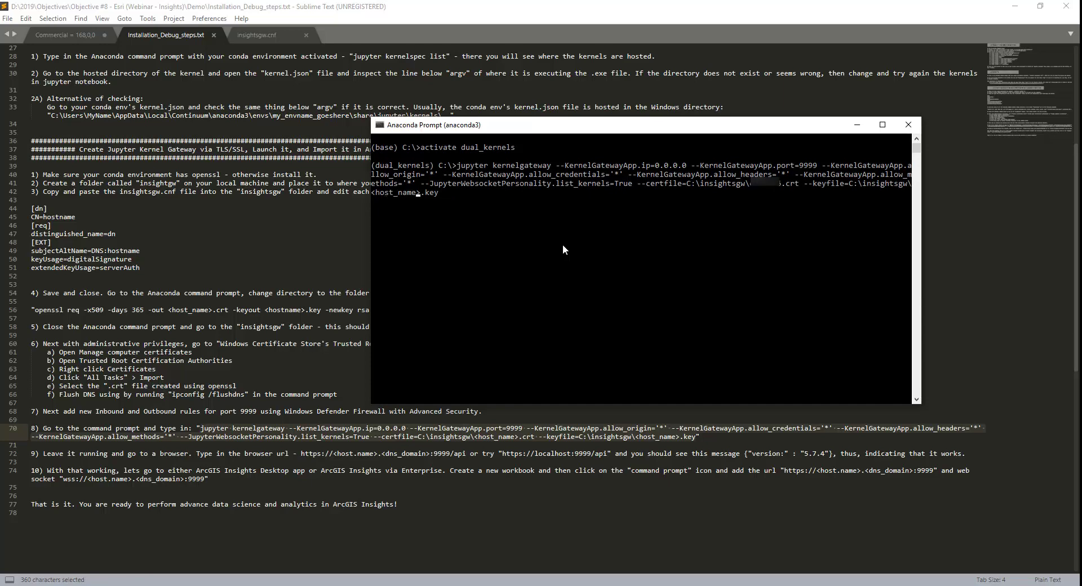
pyautogui.press('BackSpace')
pyautogui.press('BackSpace')
pyautogui.press('BackSpace')
pyautogui.press('BackSpace')
pyautogui.press('BackSpace')
pyautogui.press('BackSpace')
pyautogui.press('BackSpace')
pyautogui.press('BackSpace')
pyautogui.press('BackSpace')
pyautogui.press('BackSpace')
pyautogui.press('BackSpace')
pyautogui.hotkey('ctrl', 'v')
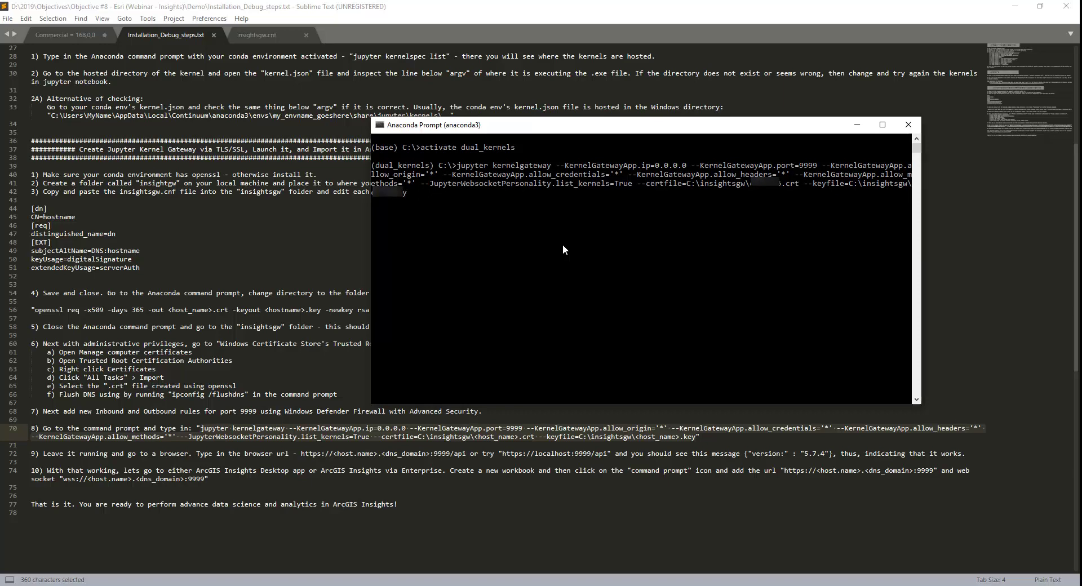
pyautogui.press('Return')
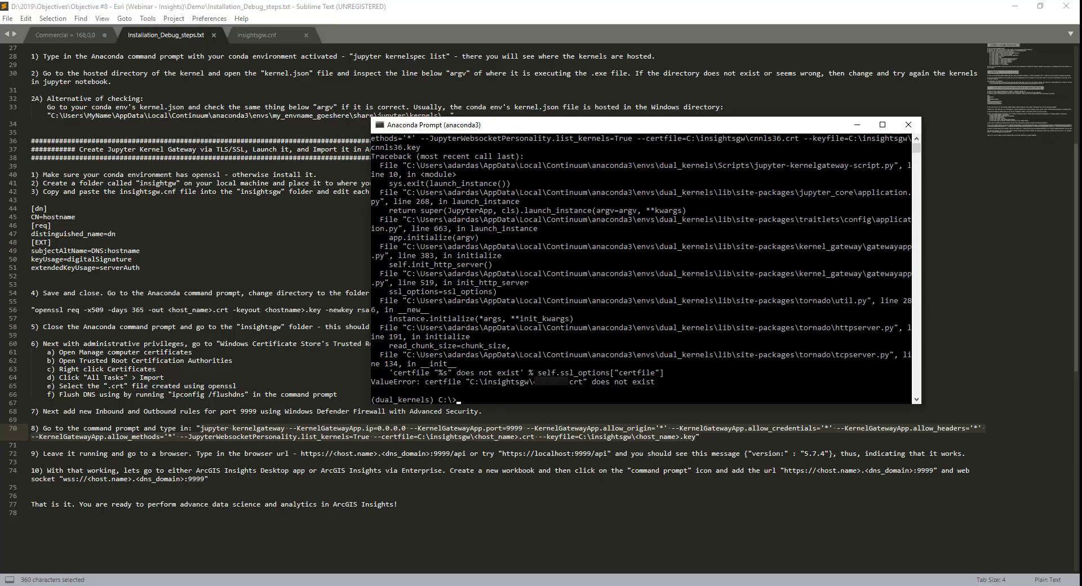
# - Rerun the gateway on port 9999 with full Documents\insightsgw certificate and key file paths
pyautogui.click(32, 335)
pyautogui.click(567, 384)
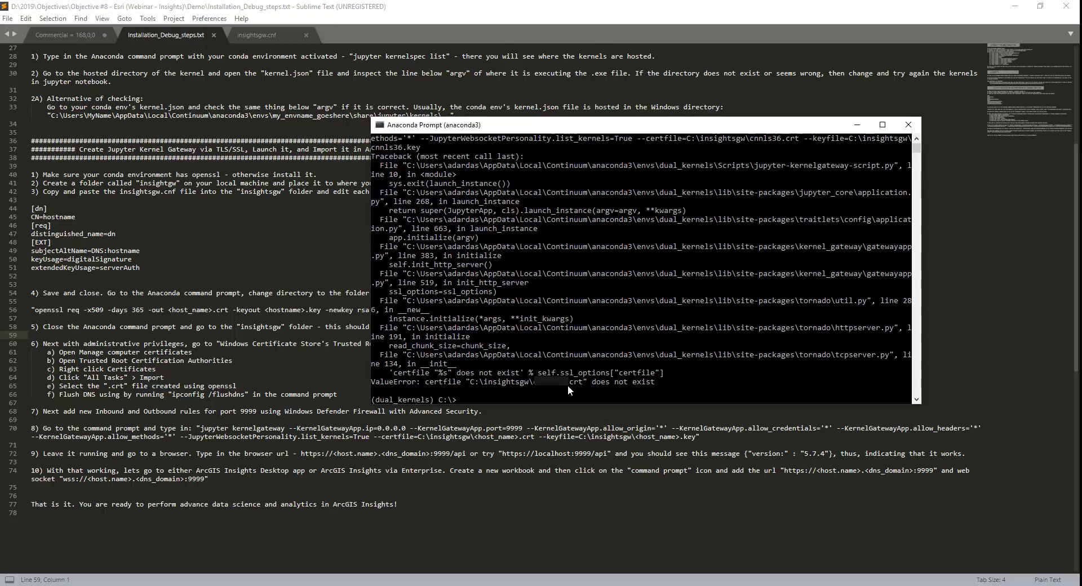
pyautogui.press('Up')
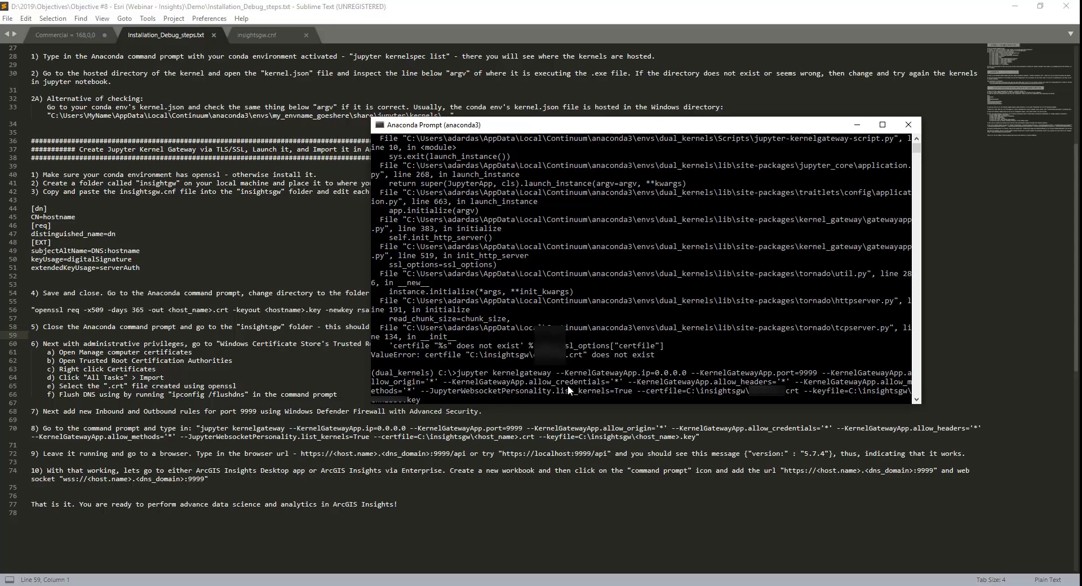
pyautogui.press('Up')
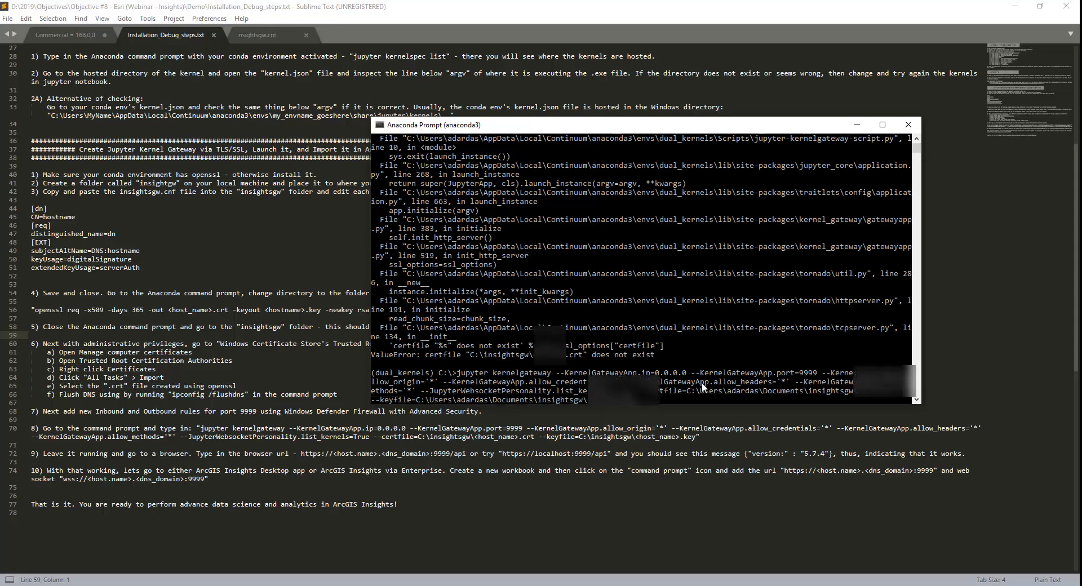
pyautogui.press('Return')
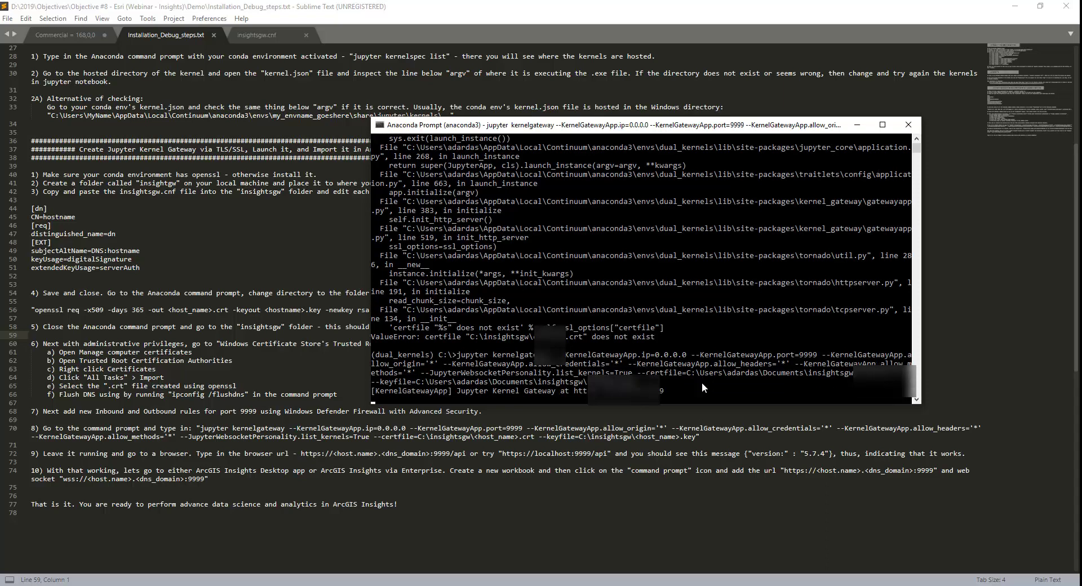
pyautogui.hotkey('alt', 'Tab')
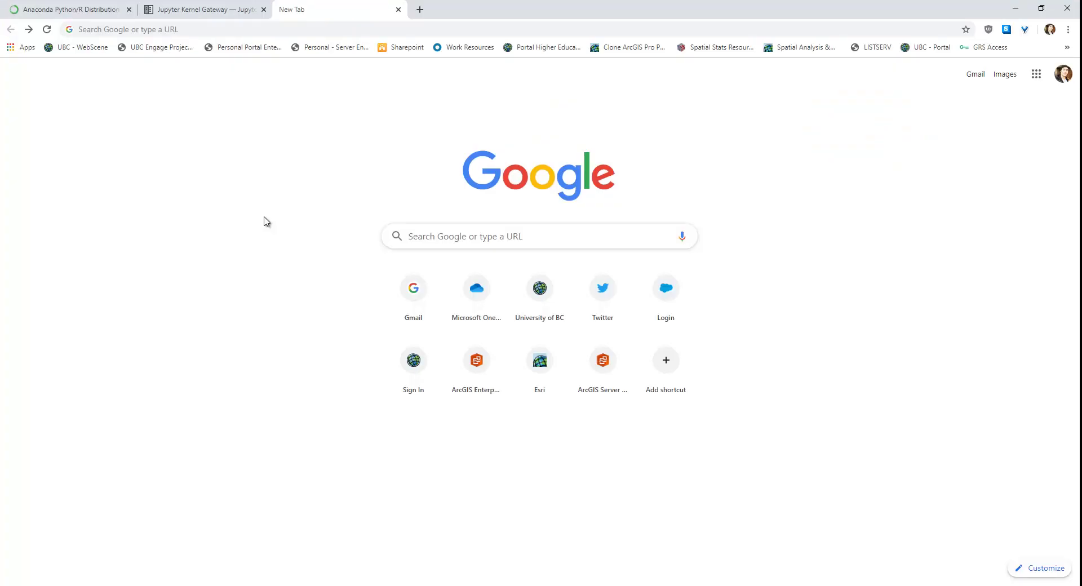
pyautogui.hotkey('ctrl', 'l')
pyautogui.write('ht')
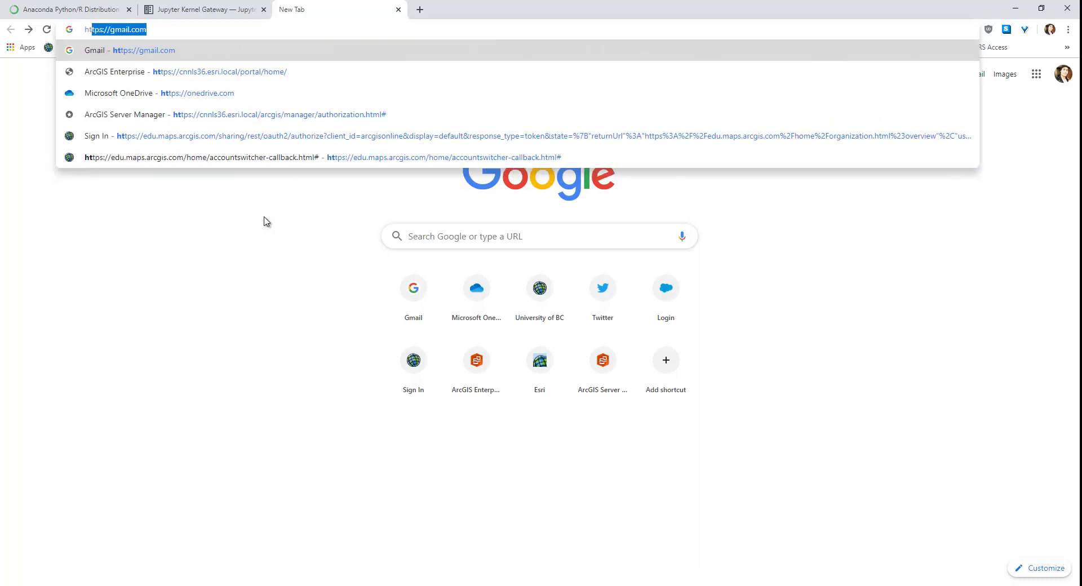
pyautogui.write('tps://')
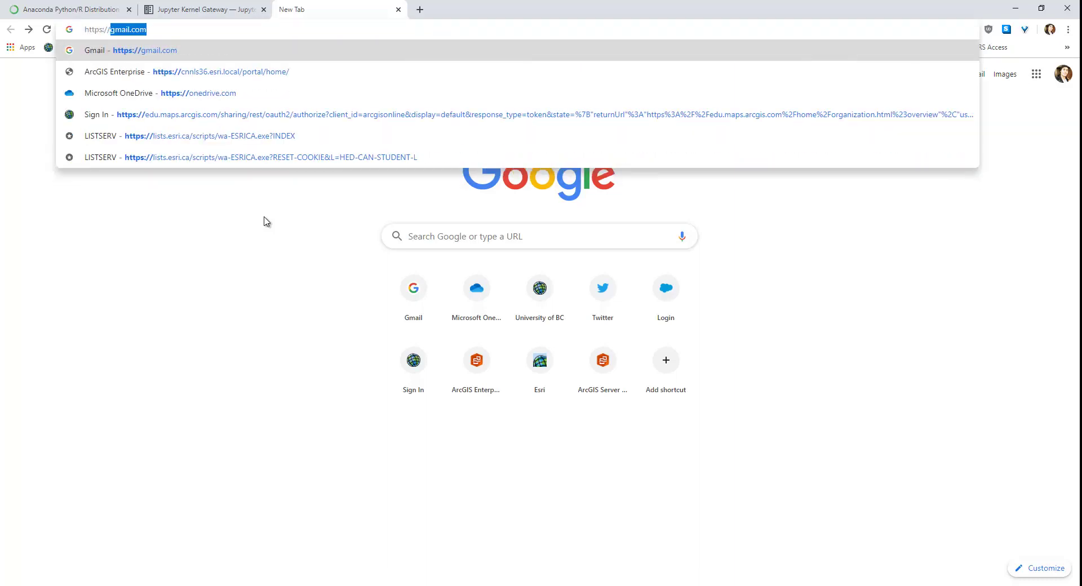
pyautogui.write('localhost')
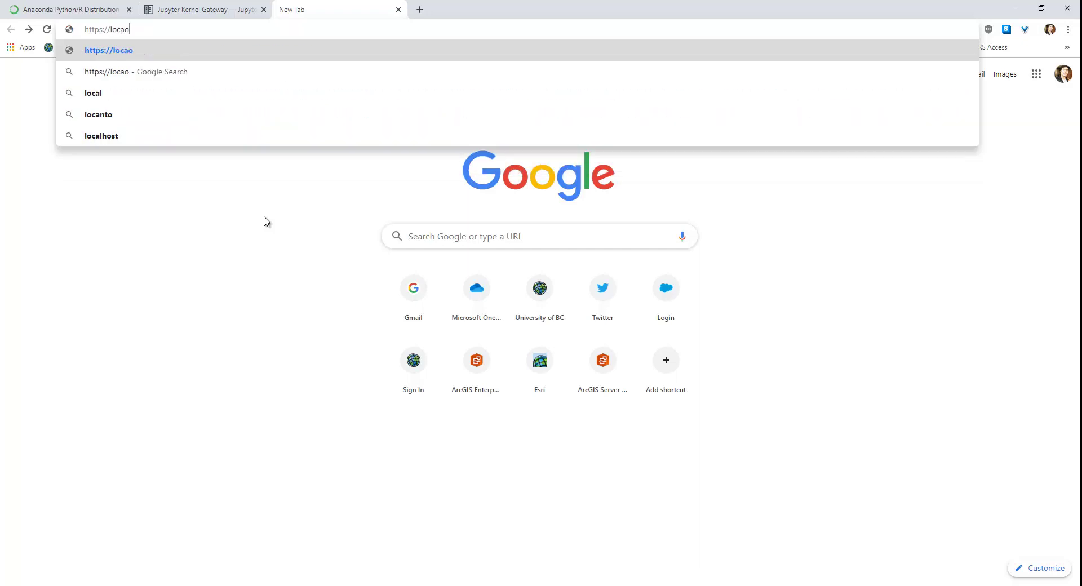
pyautogui.write(':')
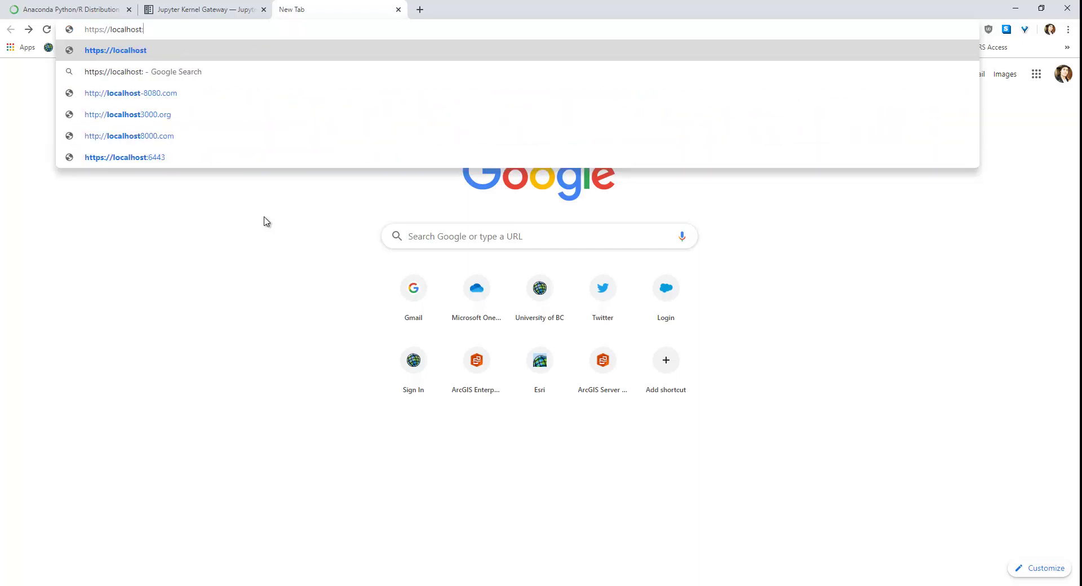
pyautogui.write('9999/api')
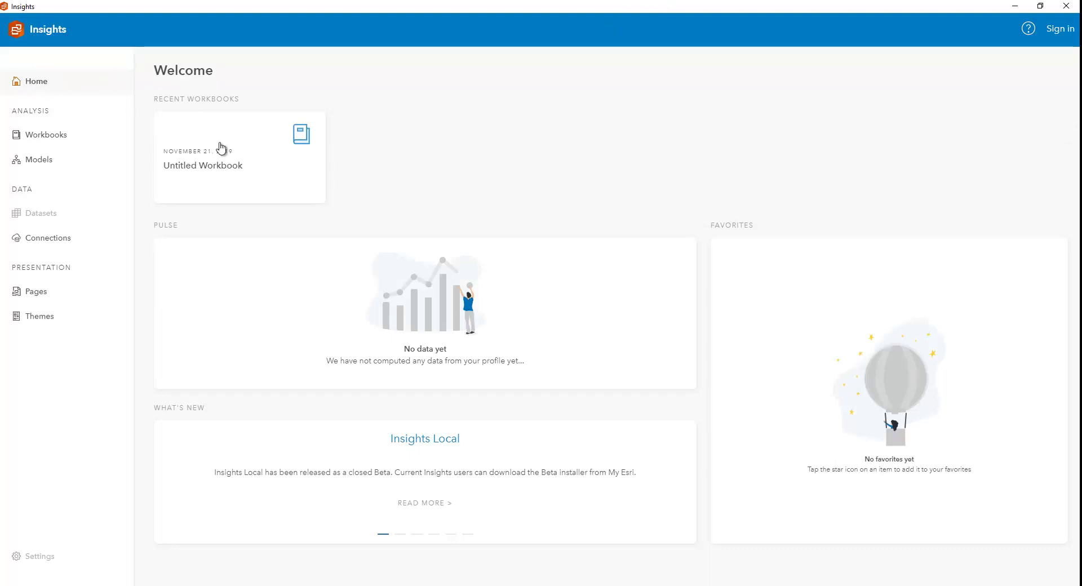
# - Create a new ArcGIS Insights workbook and dismiss the add-data dialog
pyautogui.click(48, 137)
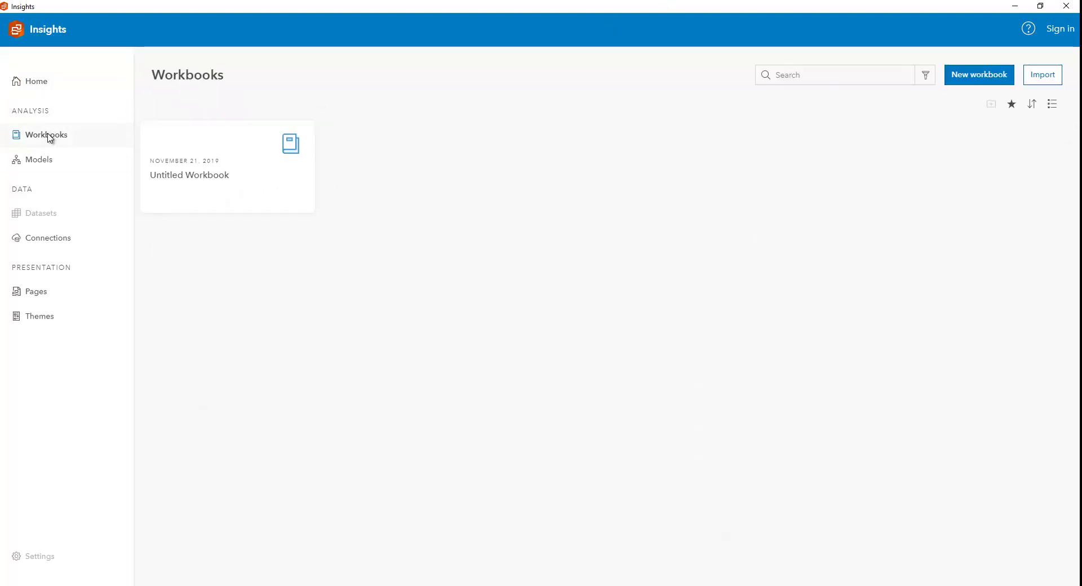
pyautogui.click(985, 79)
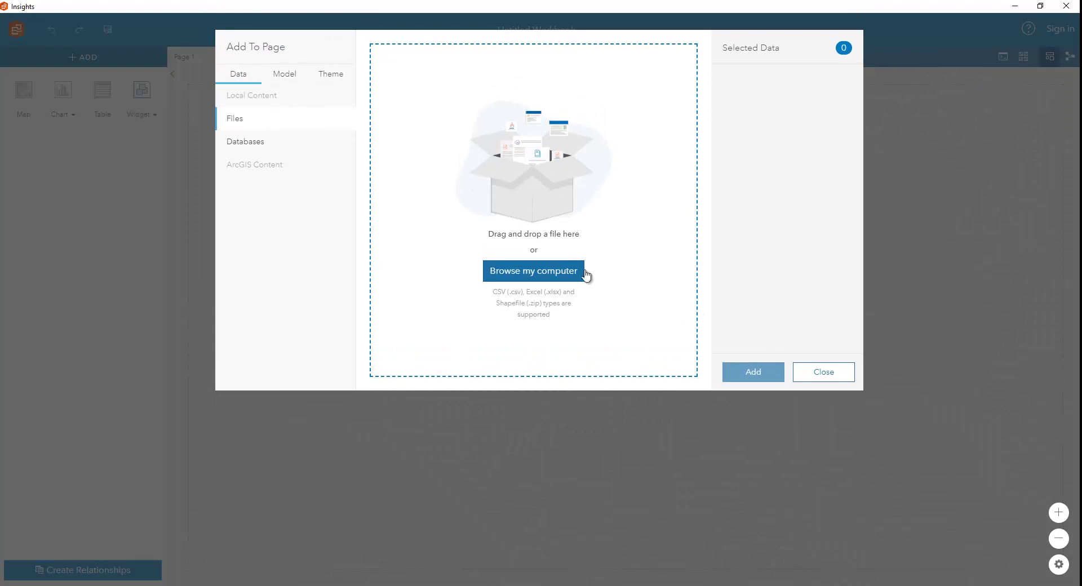
pyautogui.click(824, 379)
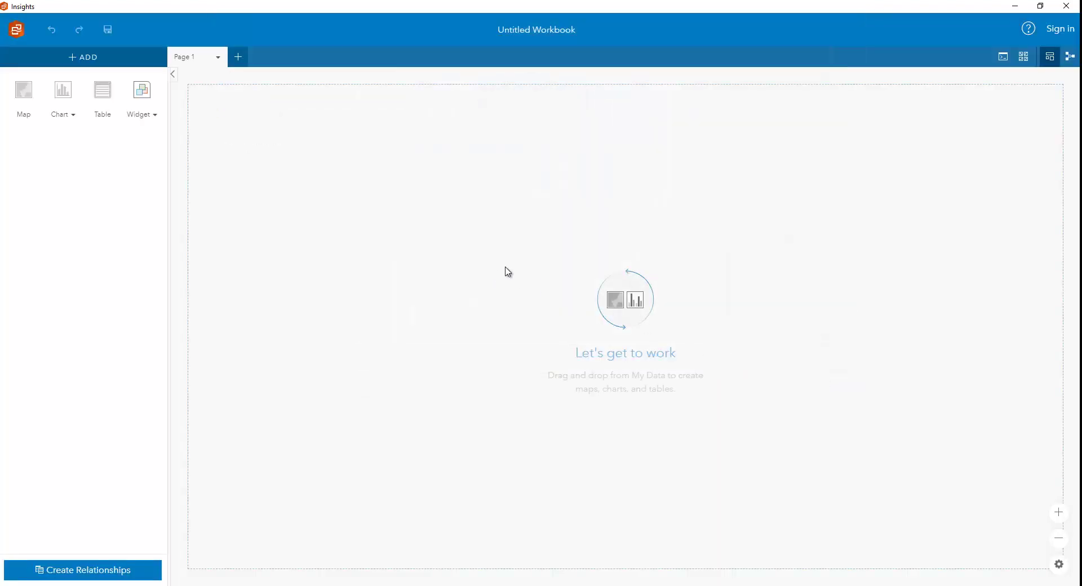
pyautogui.click(1006, 62)
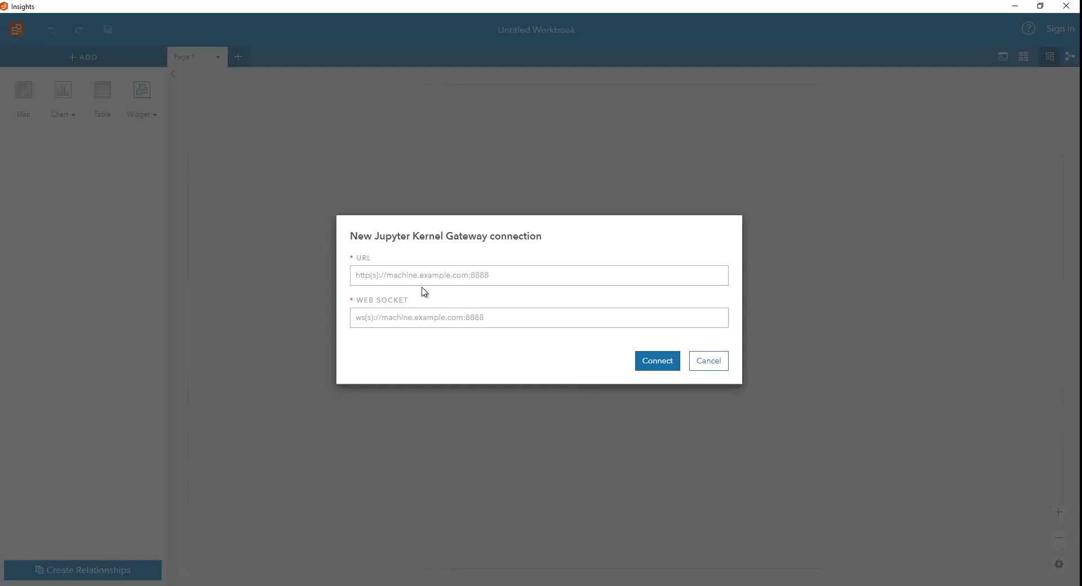
pyautogui.write('http')
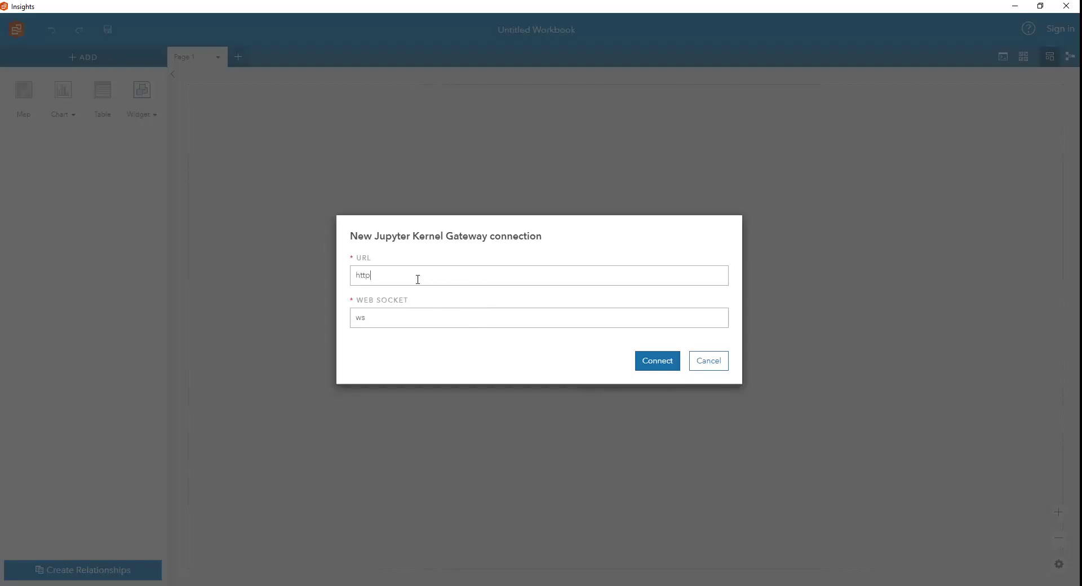
pyautogui.write('s://c')
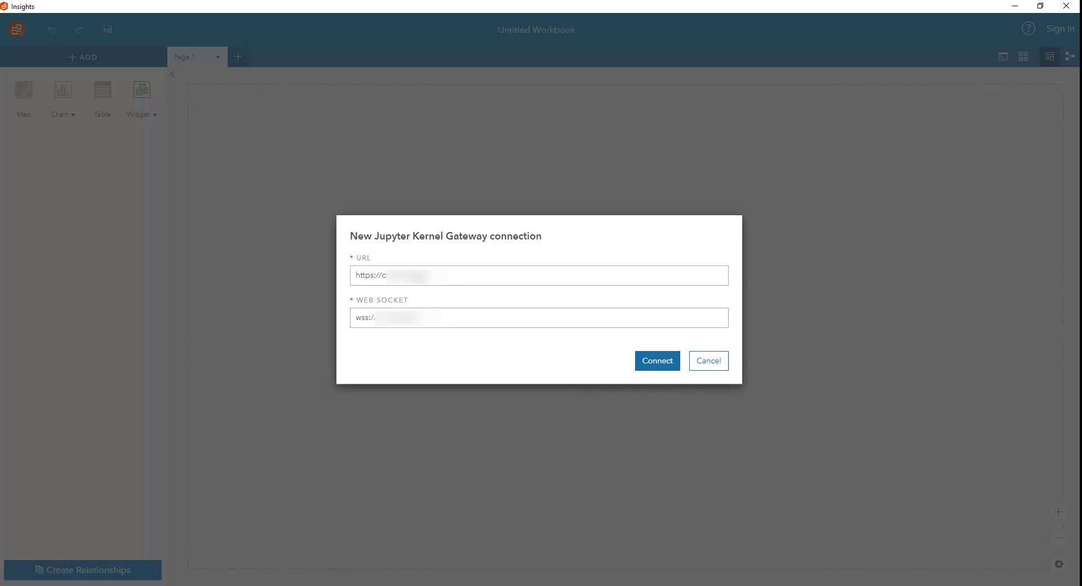
pyautogui.write('om:9999')
pyautogui.click(672, 364)
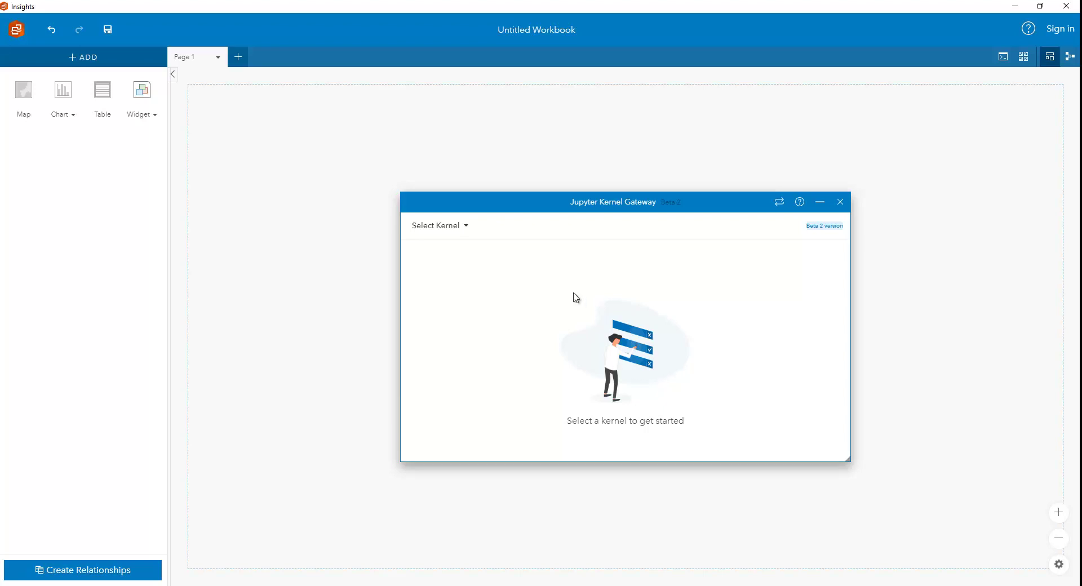
# - Start a Python 3 kernel and run import pandas as pd
pyautogui.click(439, 227)
pyautogui.click(437, 243)
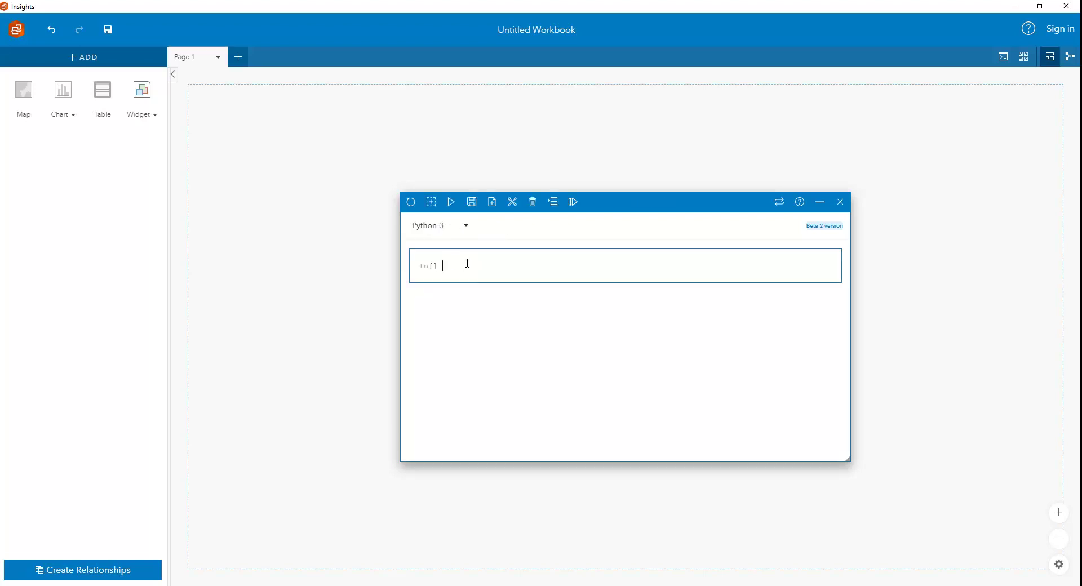
pyautogui.write('import pandas as pd')
pyautogui.press('Return')
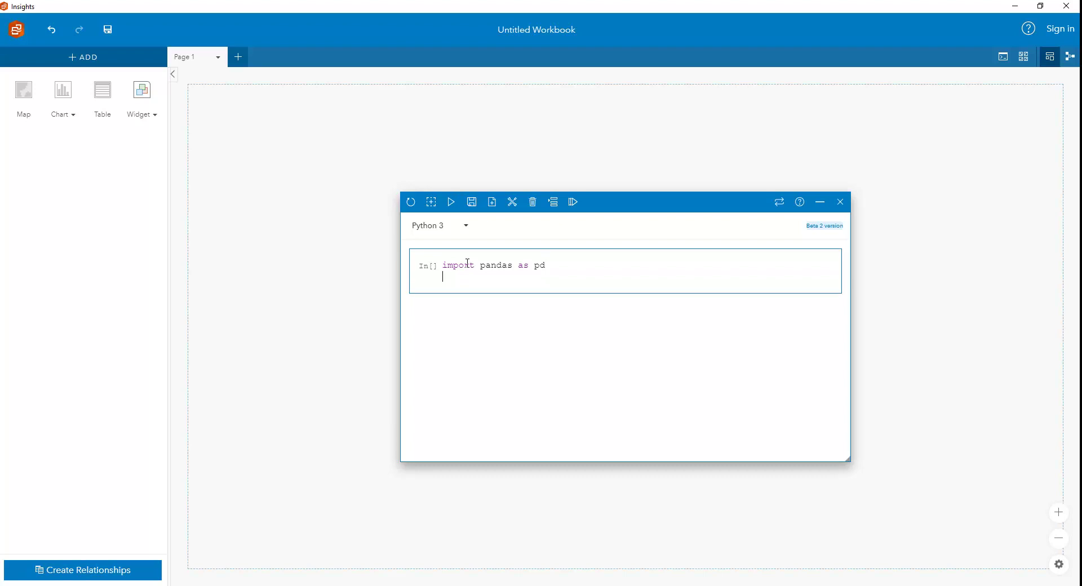
pyautogui.press('BackSpace')
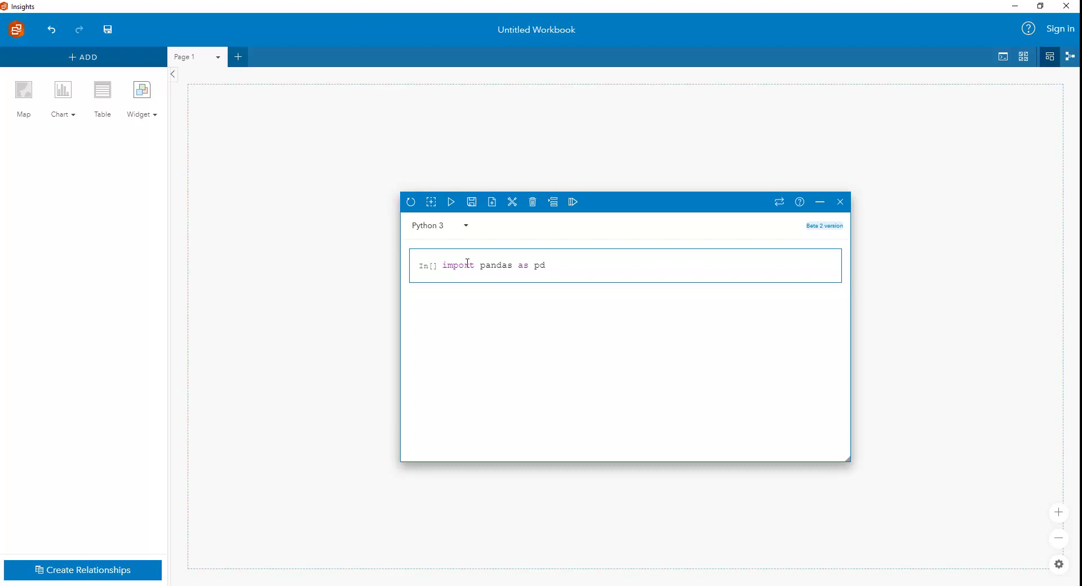
pyautogui.click(451, 203)
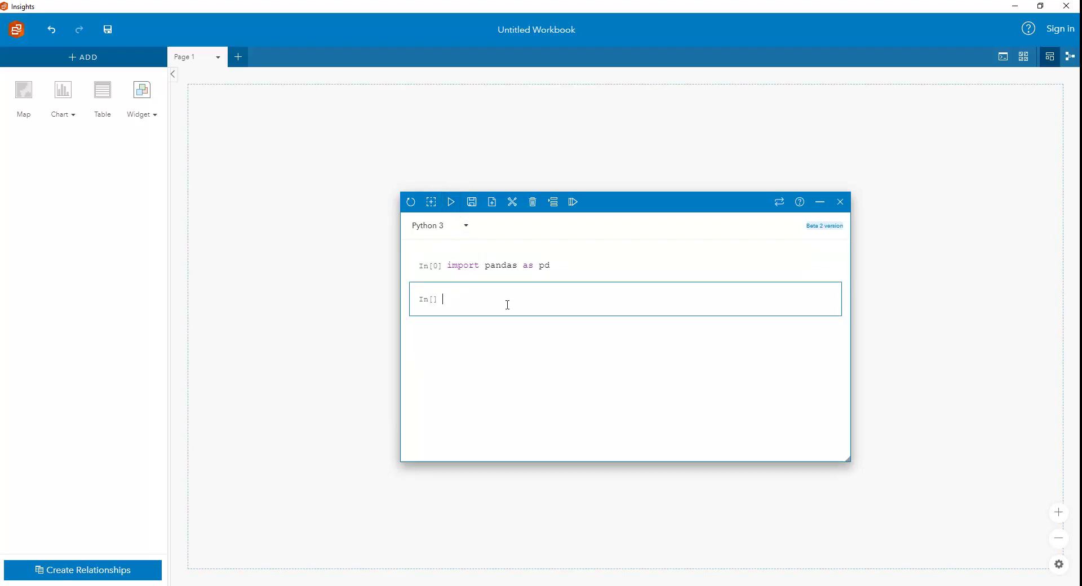
# - Switch the kernel to R and run library("dplyr")
pyautogui.click(450, 226)
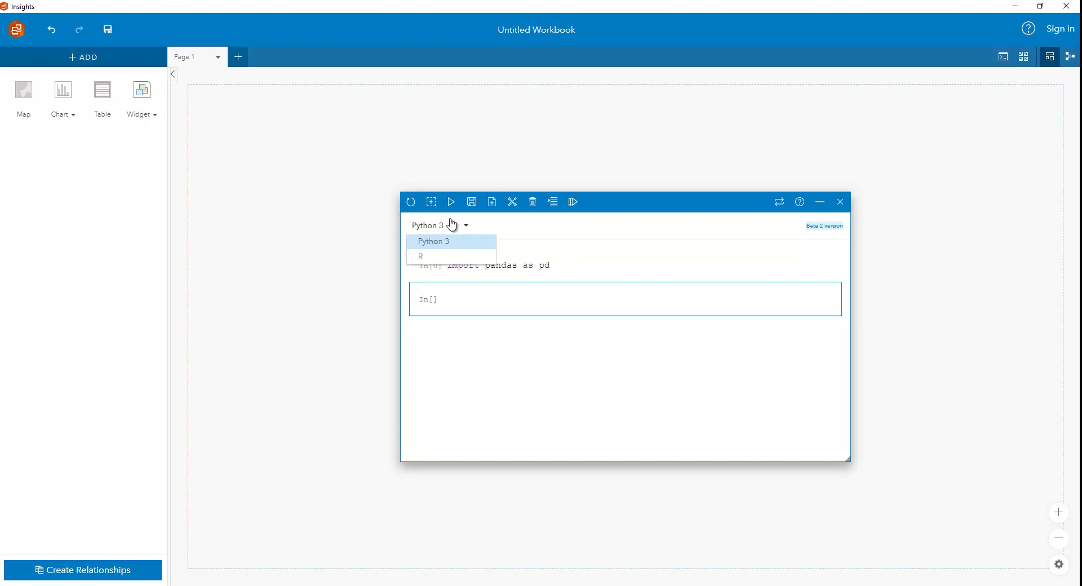
pyautogui.click(438, 259)
pyautogui.click(583, 341)
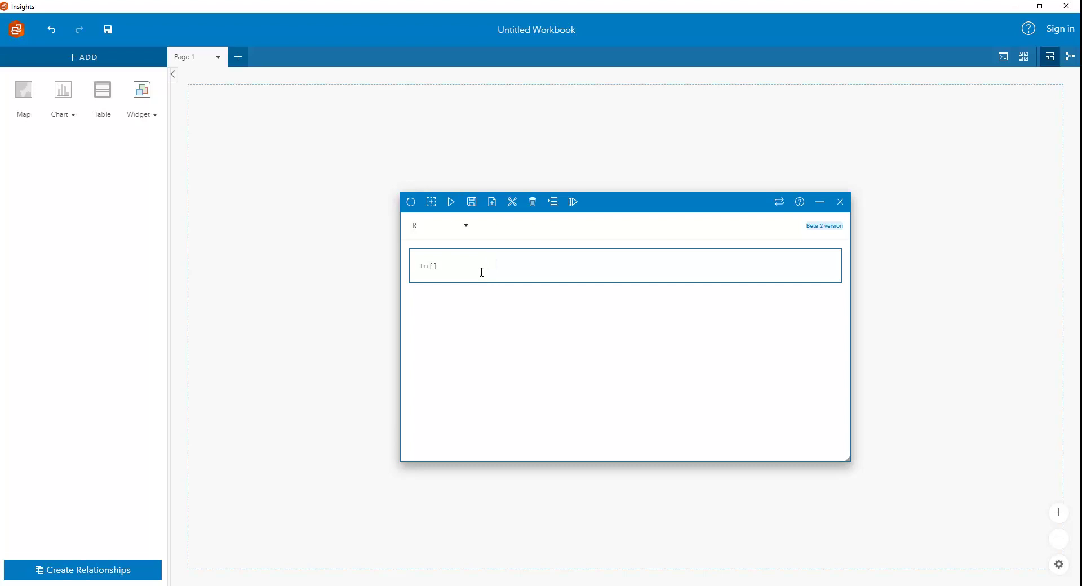
pyautogui.write('library("dplyr")')
pyautogui.press('Return')
pyautogui.press('BackSpace')
pyautogui.click(452, 202)
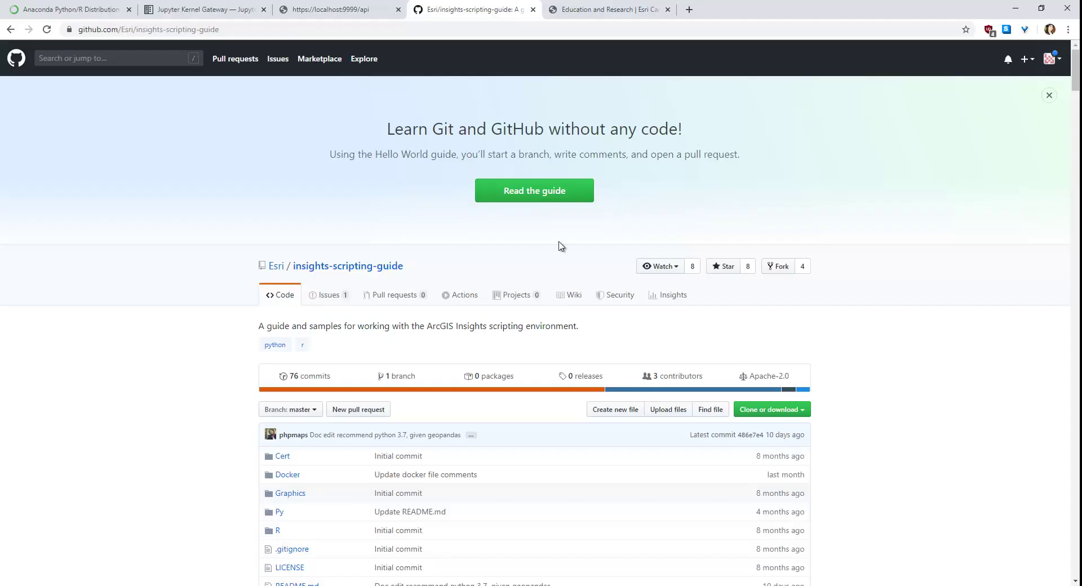
# - Read down the insights-scripting-guide README, then switch to Esri Canada's Higher Education Resources page
pyautogui.scroll(-5, 197, 231)
pyautogui.scroll(-4, 197, 231)
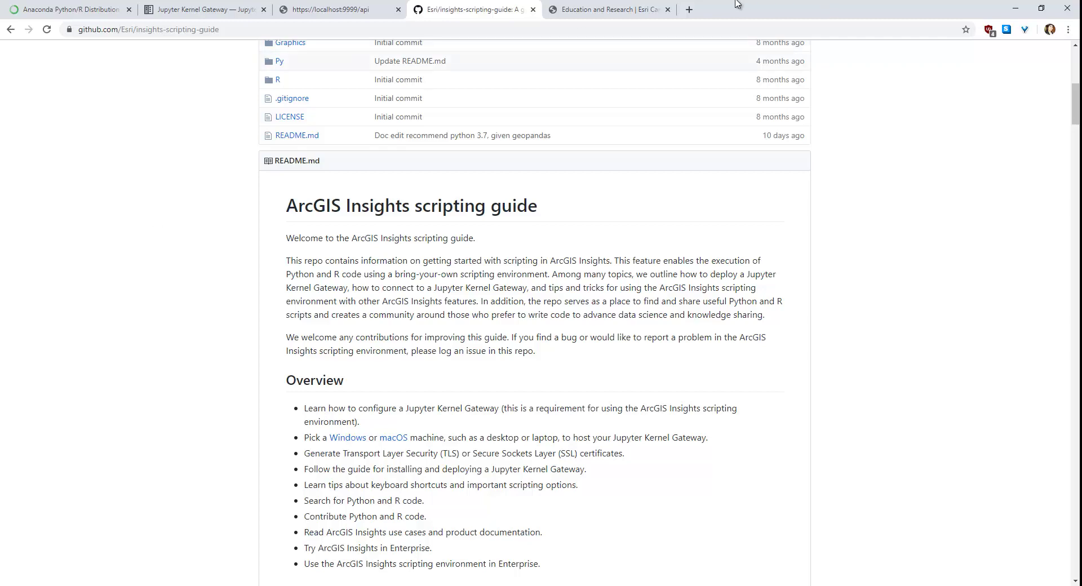
pyautogui.click(551, 11)
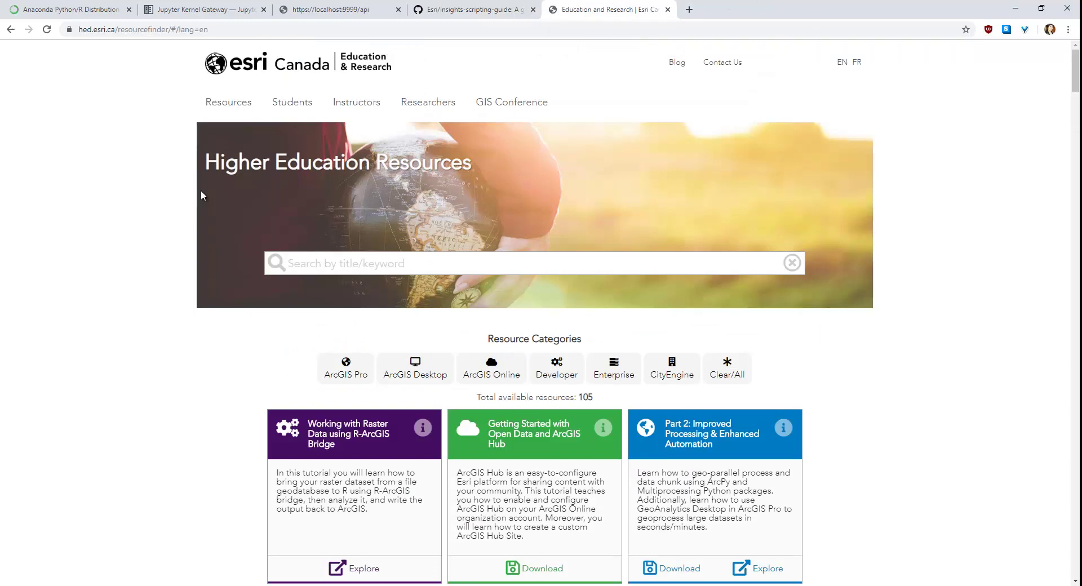